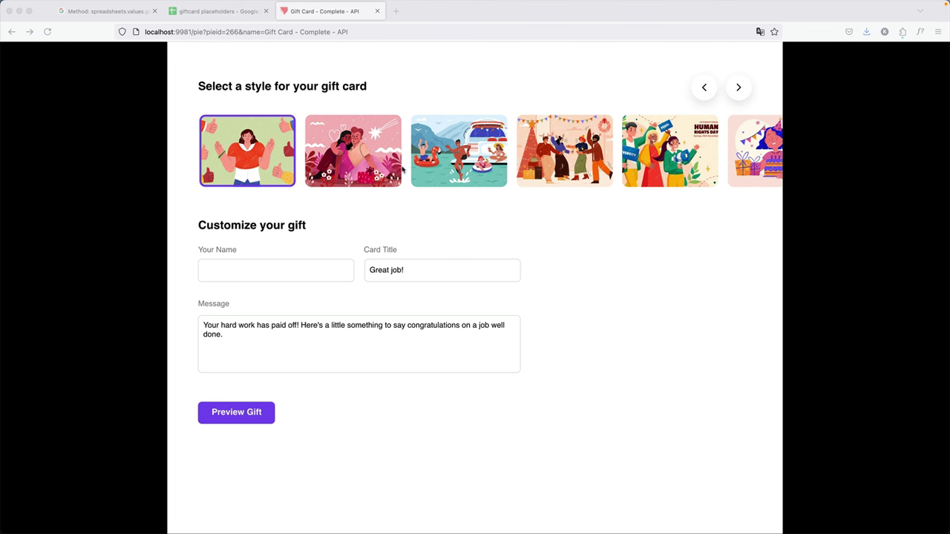
Try the Valentine, boat and Human Rights card styles, preview the gift, then return to the form.
{"action": "left_click", "coordinate": [356, 164]}
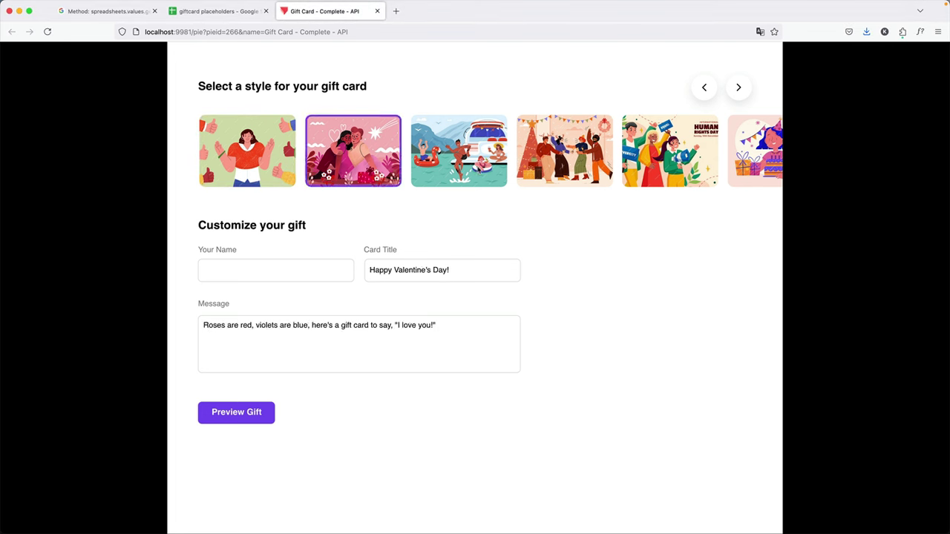
{"action": "left_click", "coordinate": [460, 159]}
{"action": "left_click", "coordinate": [693, 183]}
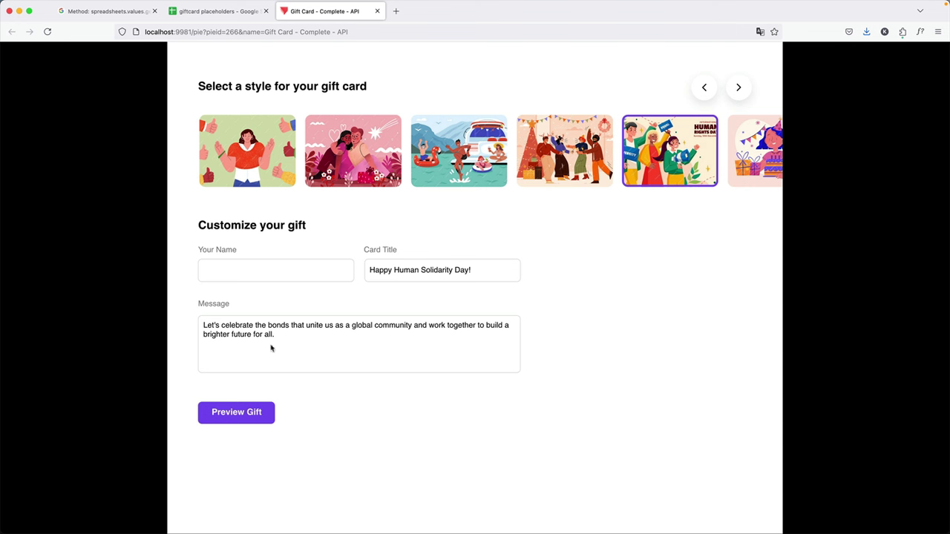
{"action": "left_click", "coordinate": [262, 412]}
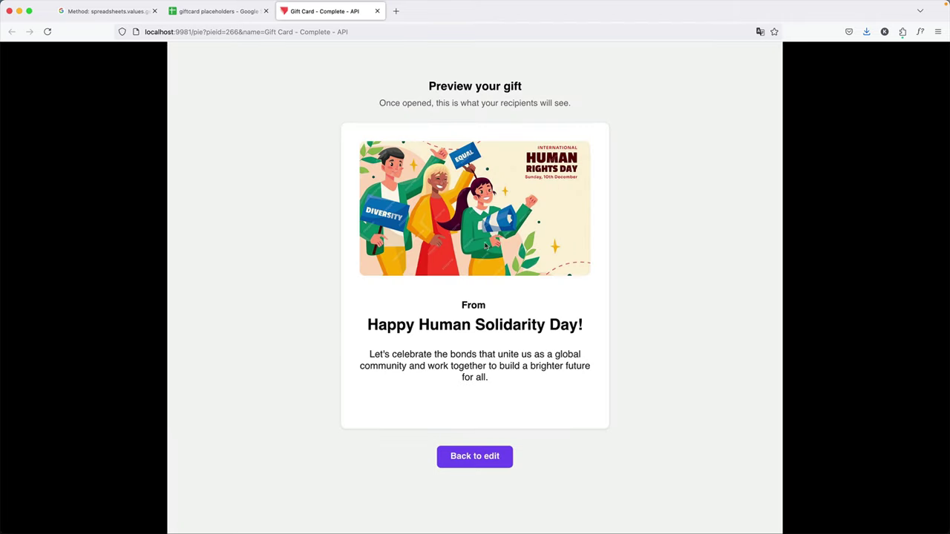
{"action": "left_click", "coordinate": [499, 463]}
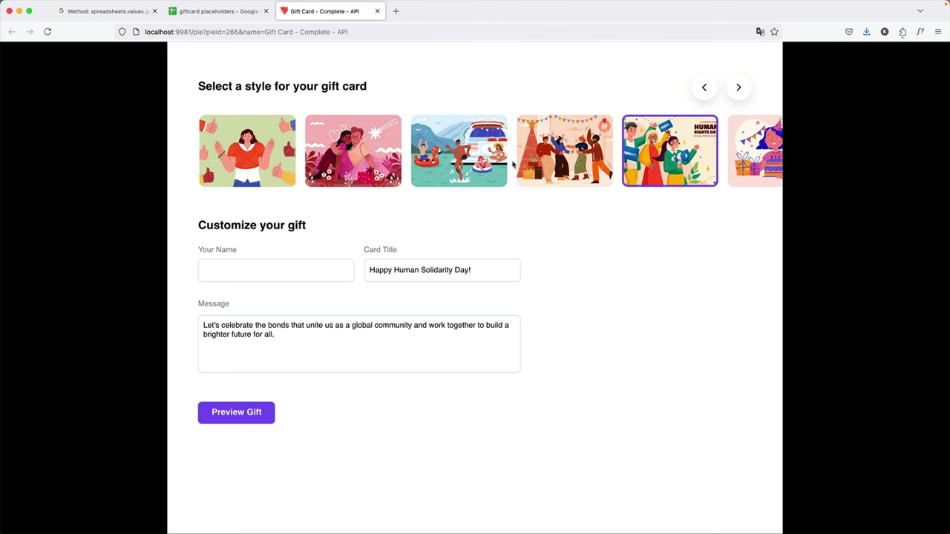
Scroll the card carousel past the Birthday and red cats styles and pick the Thanksgiving card.
{"action": "scroll", "coordinate": [501, 164], "scroll_direction": "right", "scroll_amount": 3}
{"action": "left_click", "coordinate": [563, 152]}
{"action": "left_click", "coordinate": [670, 163]}
{"action": "left_click", "coordinate": [755, 152]}
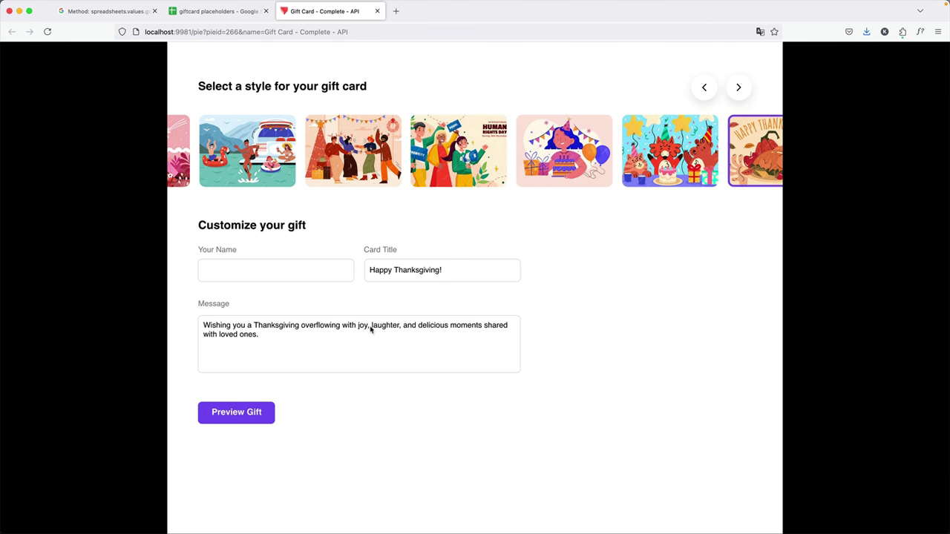
{"action": "key", "text": "super+Tab"}
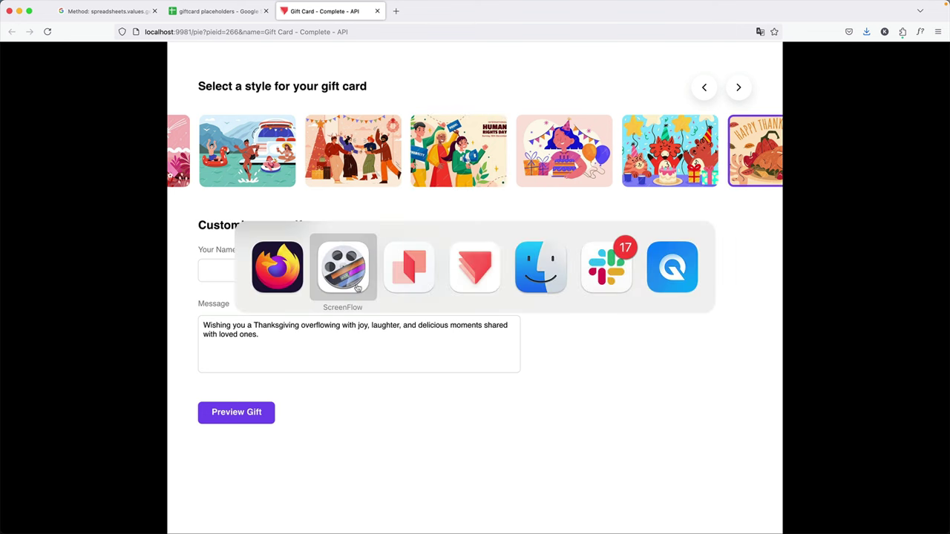
{"action": "left_click", "coordinate": [456, 270]}
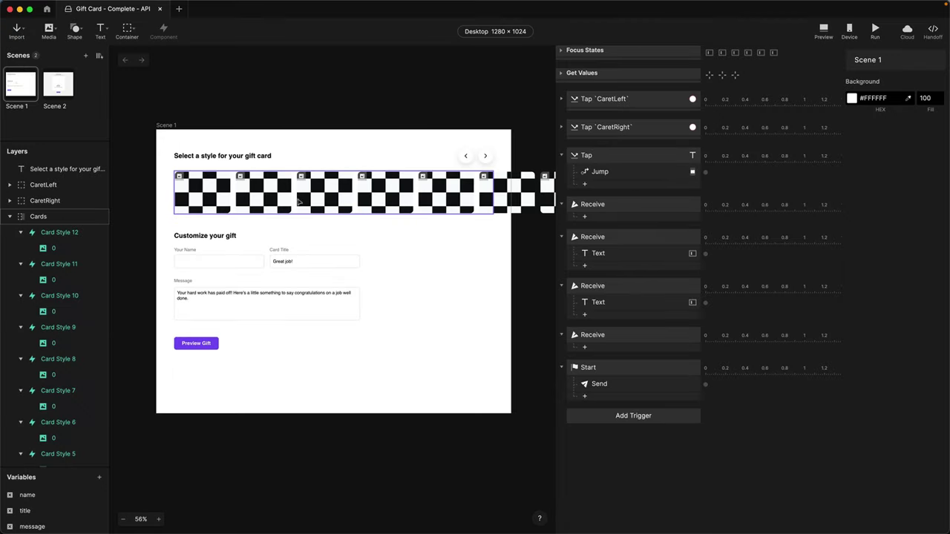
{"action": "left_click", "coordinate": [205, 203]}
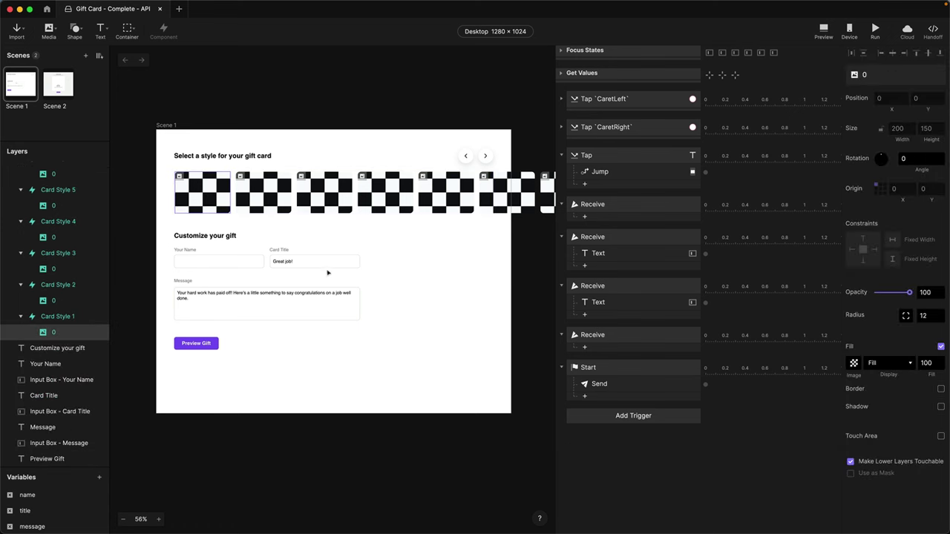
{"action": "left_click", "coordinate": [386, 282]}
{"action": "scroll", "coordinate": [385, 282], "scroll_direction": "left", "scroll_amount": 2}
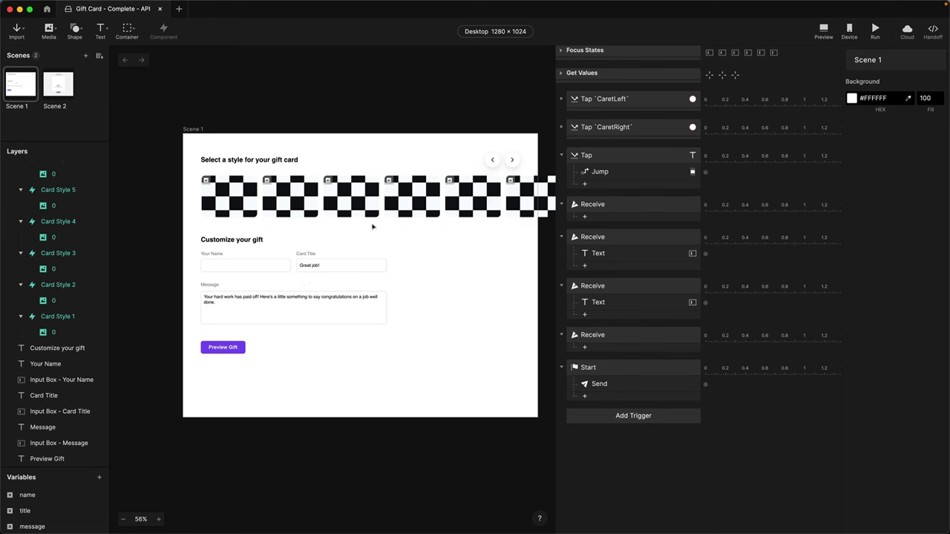
{"action": "scroll", "coordinate": [495, 267], "scroll_direction": "right", "scroll_amount": 2}
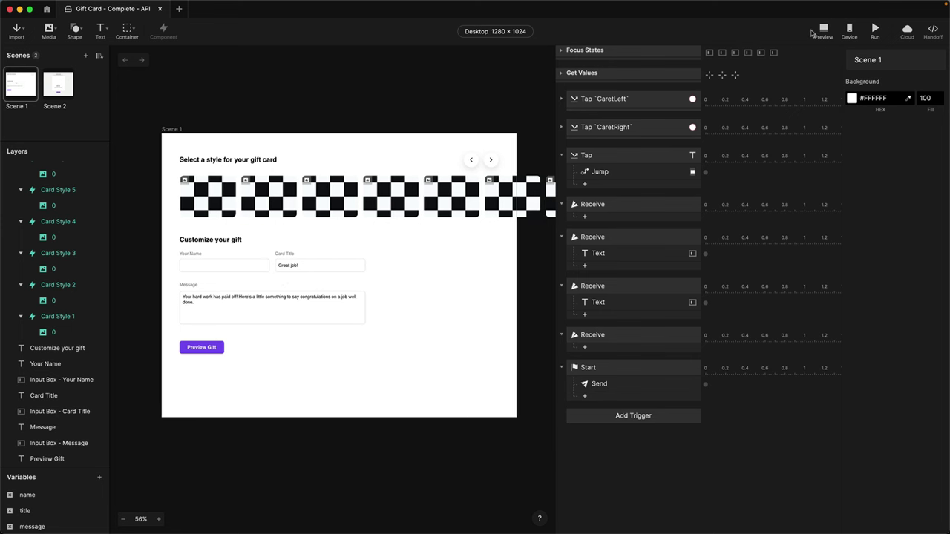
{"action": "left_click", "coordinate": [821, 31]}
{"action": "left_click_drag", "start_coordinate": [529, 39], "coordinate": [530, 10]}
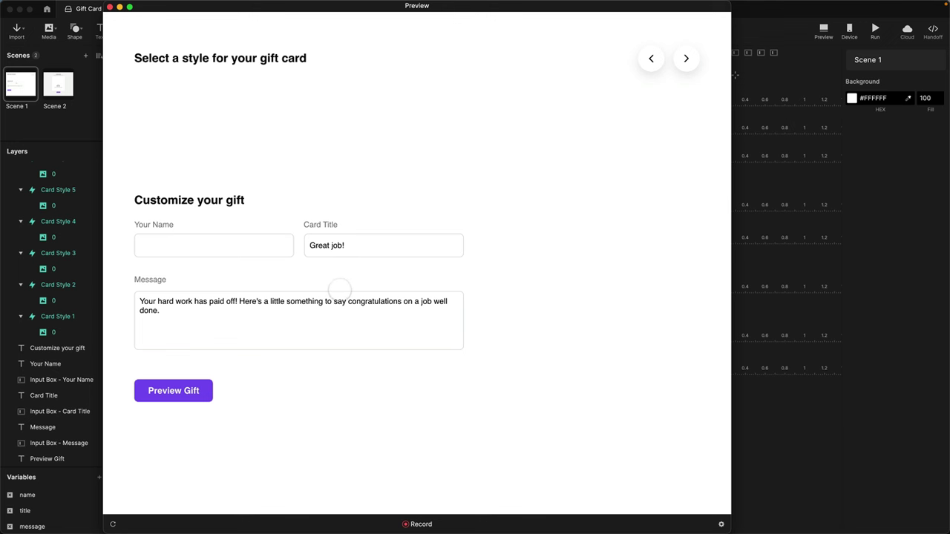
{"action": "left_click", "coordinate": [62, 139]}
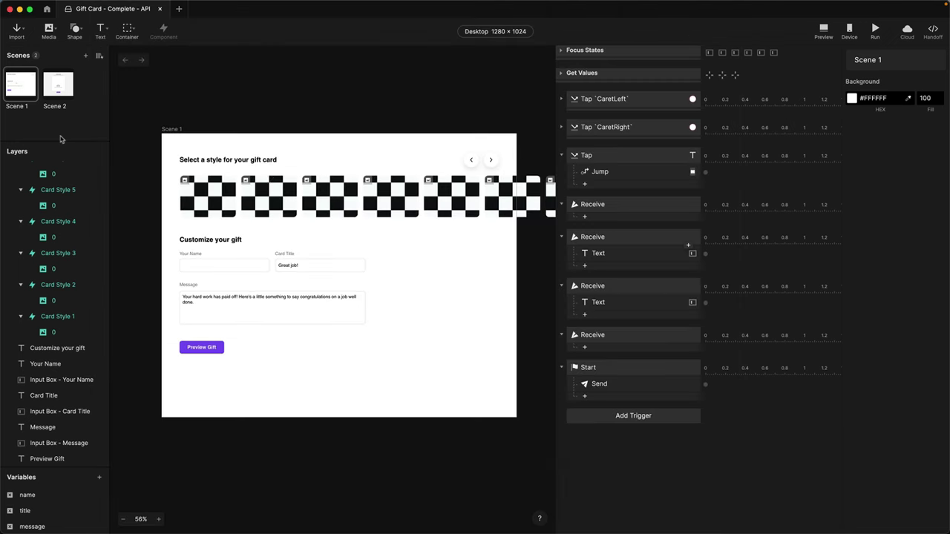
{"action": "key", "text": "super+Tab"}
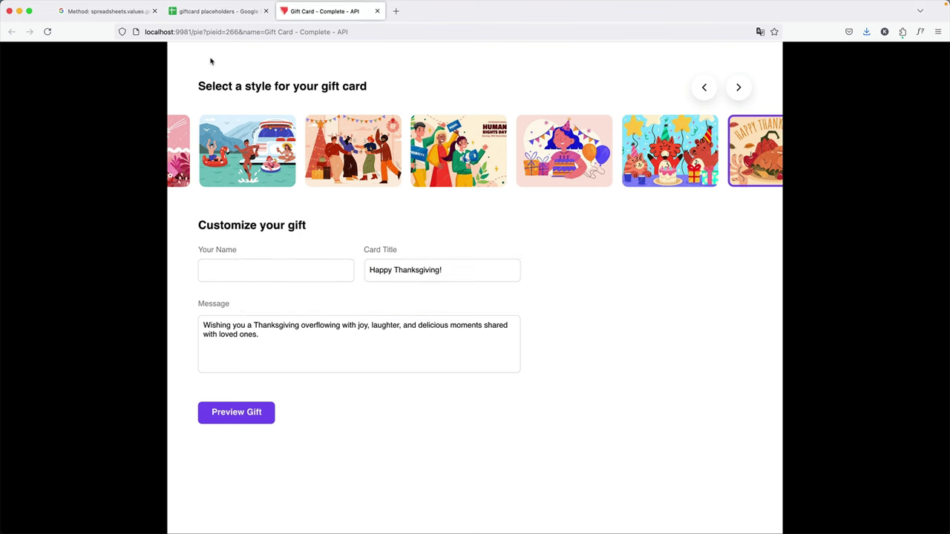
Open the giftcard placeholders sheet and the A2 image link, then come back to the sheet.
{"action": "left_click", "coordinate": [226, 11]}
{"action": "mouse_move", "coordinate": [227, 152]}
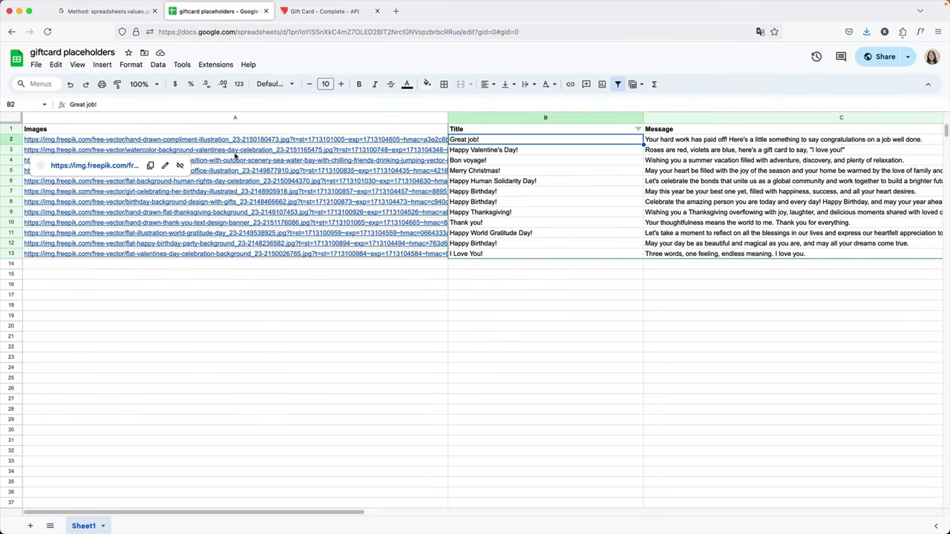
{"action": "mouse_move", "coordinate": [426, 142]}
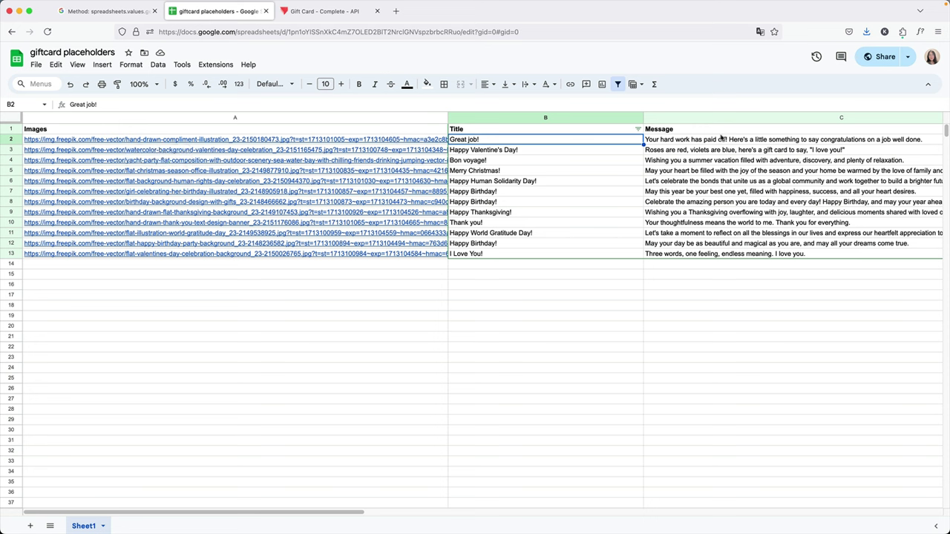
{"action": "left_click", "coordinate": [259, 139]}
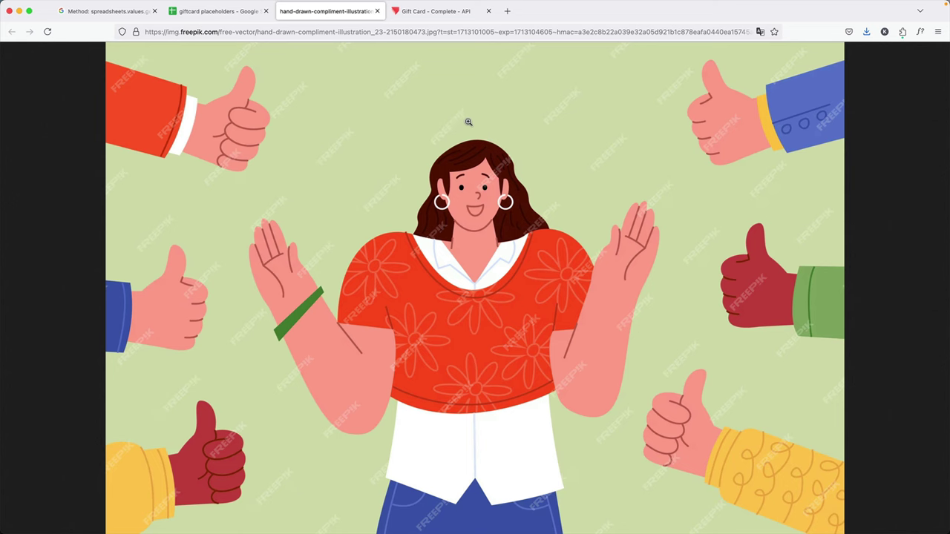
{"action": "left_click", "coordinate": [221, 19]}
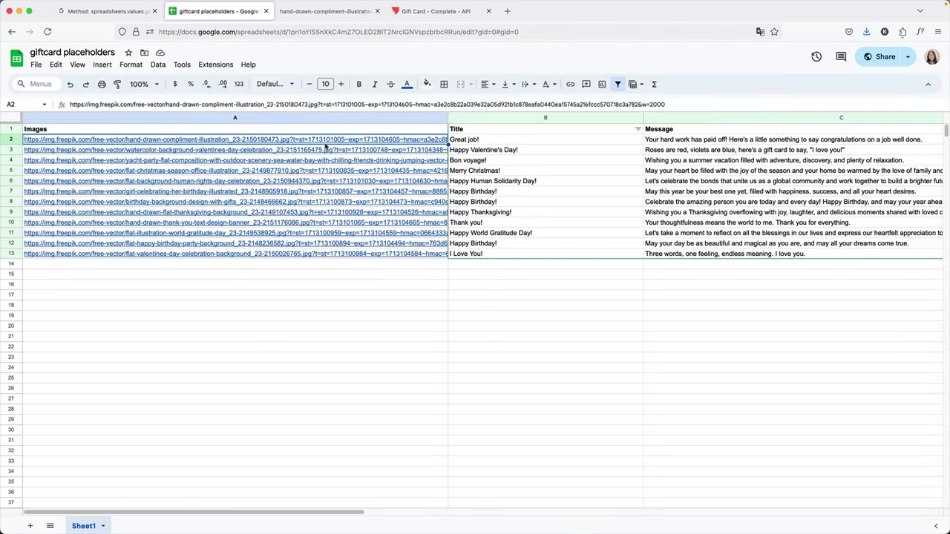
Open the row 3 Valentine image in a new tab, glance at the prototype page, and return to the sheet.
{"action": "left_click", "coordinate": [328, 150]}
{"action": "left_click", "coordinate": [75, 167]}
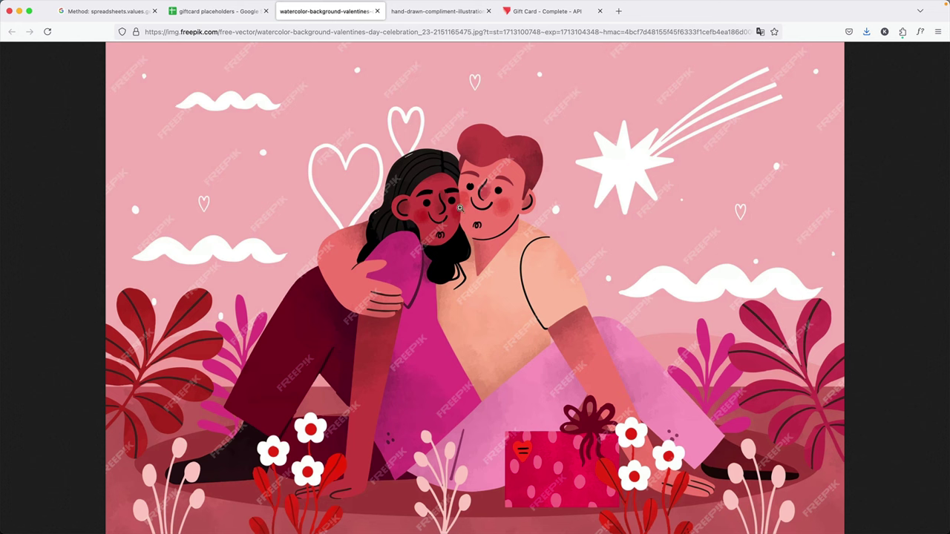
{"action": "left_click", "coordinate": [191, 13]}
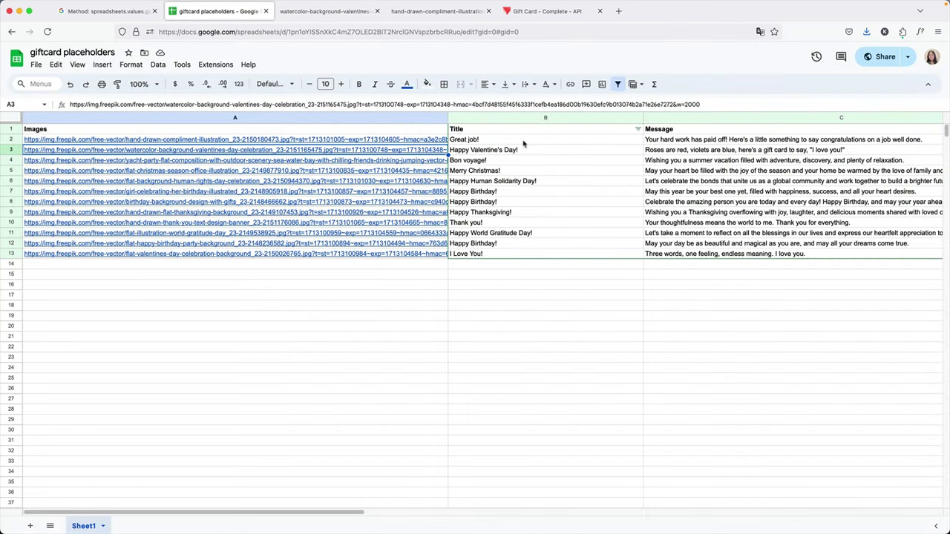
{"action": "left_click", "coordinate": [542, 13]}
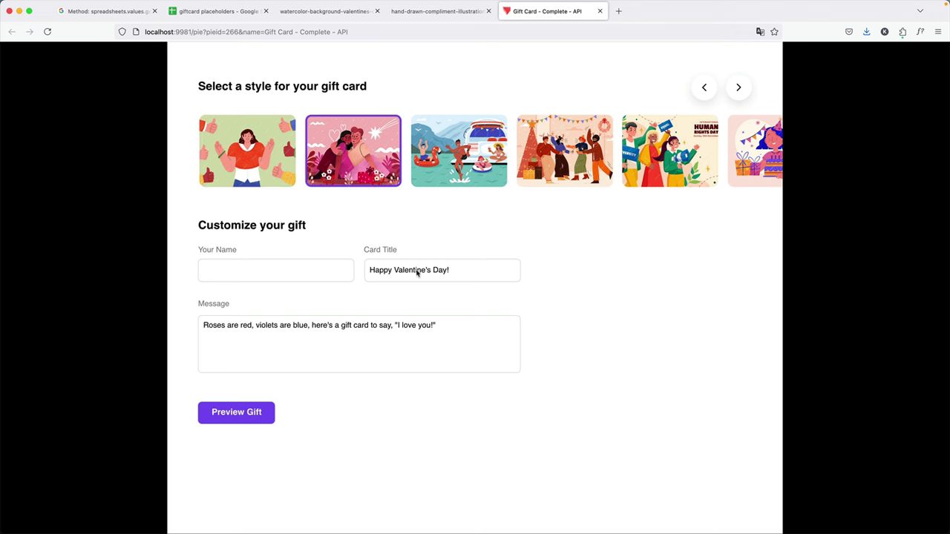
{"action": "left_click", "coordinate": [236, 12]}
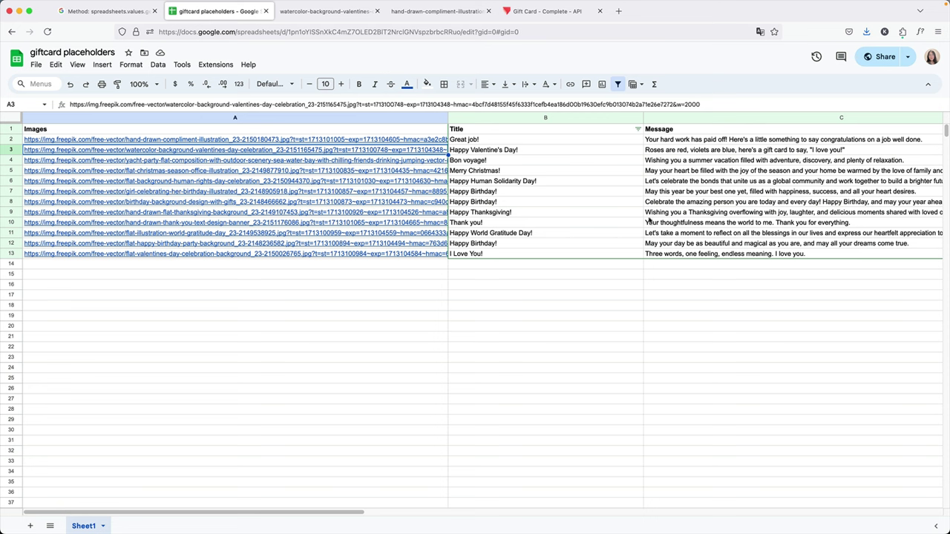
Switch to ProtoPie Connect and bring up the API plugin's Google Sheets settings.
{"action": "key", "text": "super+Tab"}
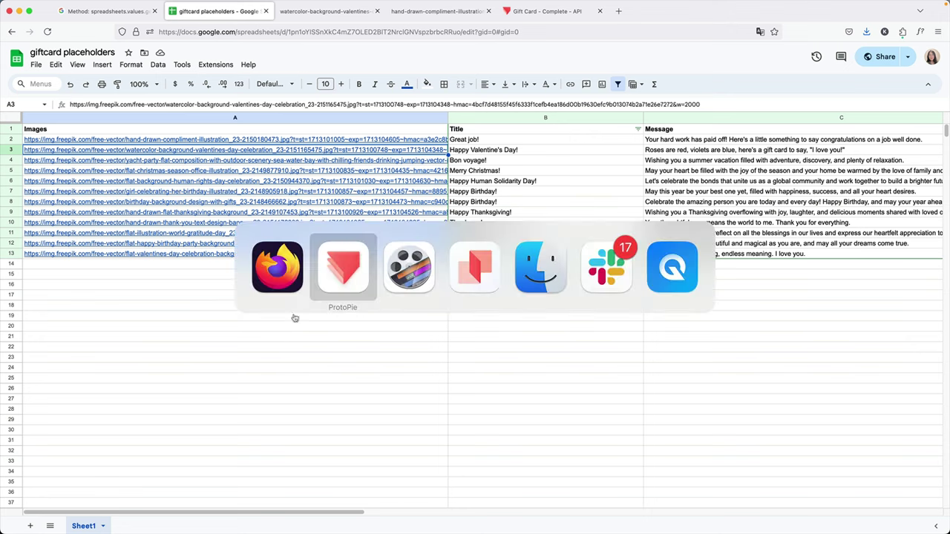
{"action": "left_click", "coordinate": [466, 274]}
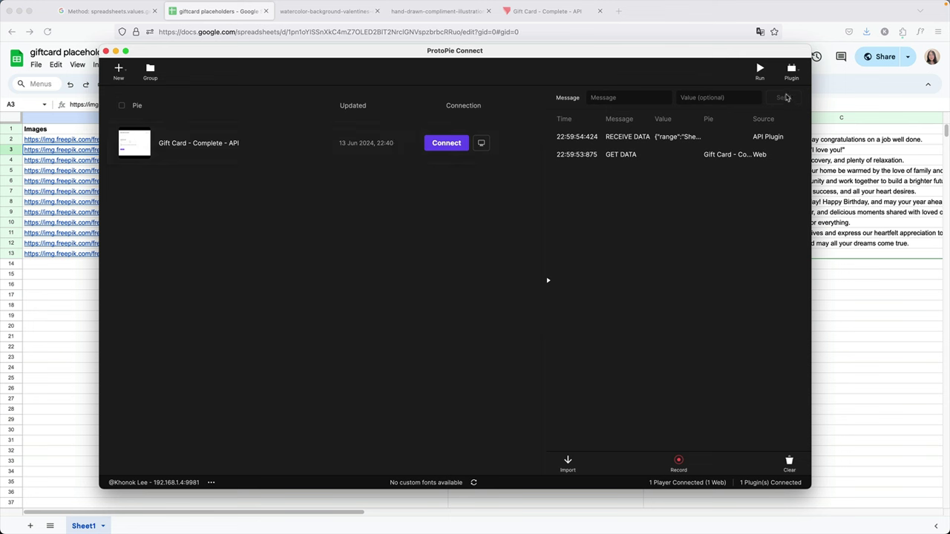
{"action": "left_click", "coordinate": [799, 71]}
{"action": "left_click", "coordinate": [717, 138]}
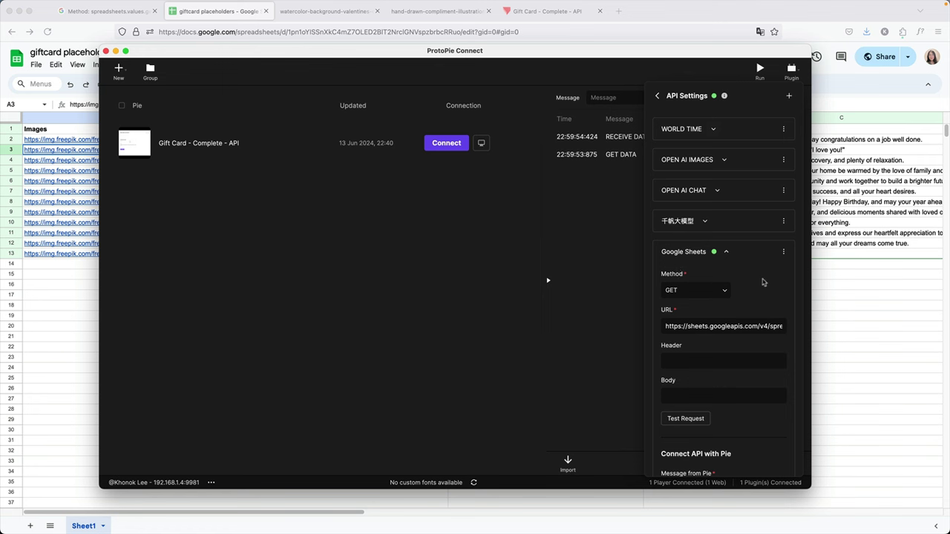
Review the GET request and message settings, close the panel, and return to the gift card page.
{"action": "scroll", "coordinate": [738, 289], "scroll_direction": "down", "scroll_amount": 1}
{"action": "scroll", "coordinate": [738, 289], "scroll_direction": "down", "scroll_amount": 5}
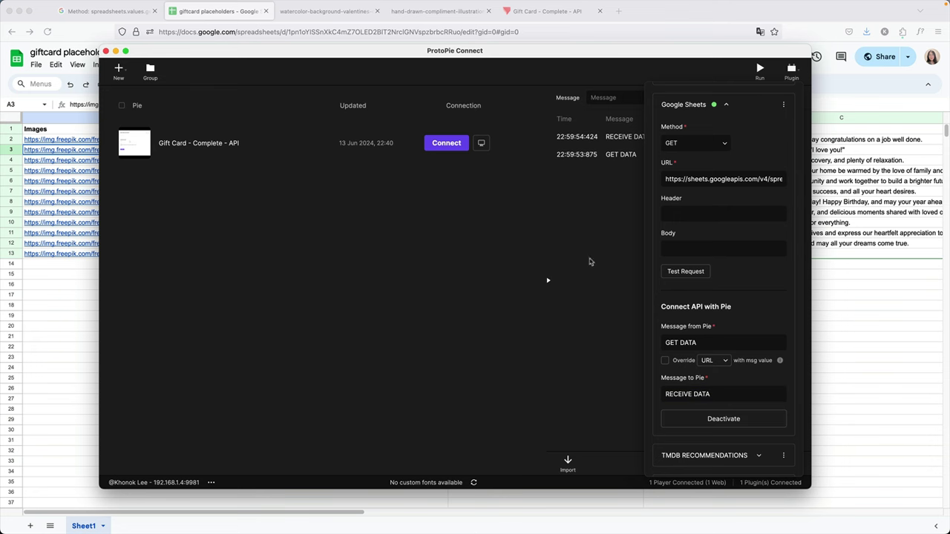
{"action": "left_click", "coordinate": [590, 232]}
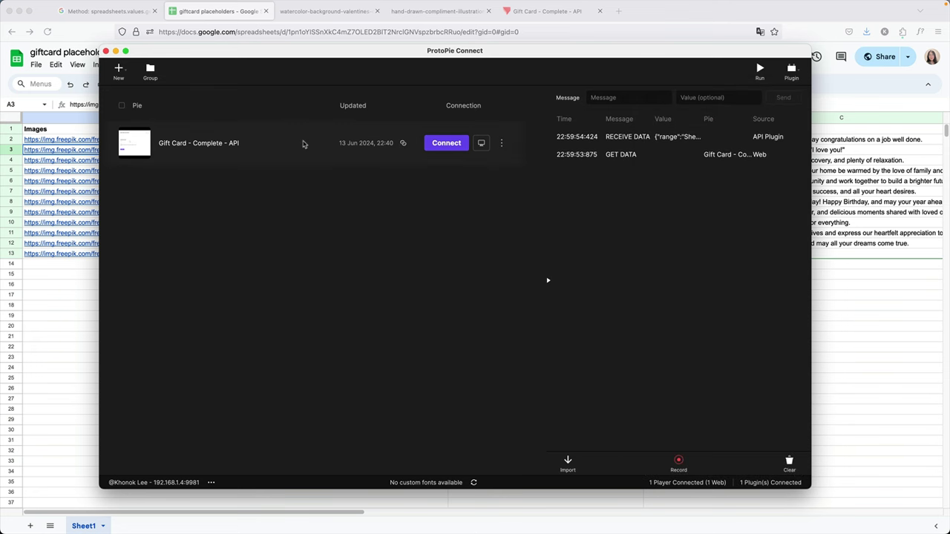
{"action": "left_click", "coordinate": [549, 11]}
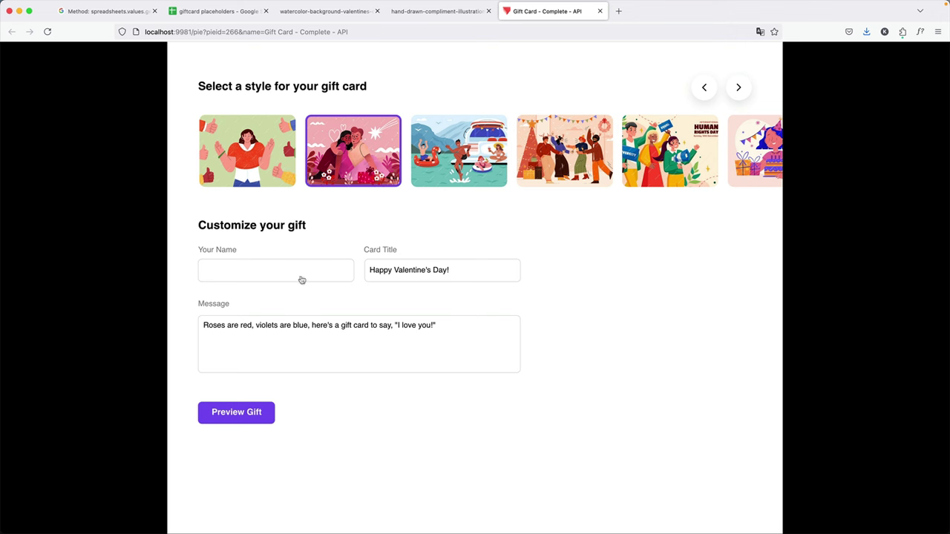
{"action": "key", "text": "super+Tab"}
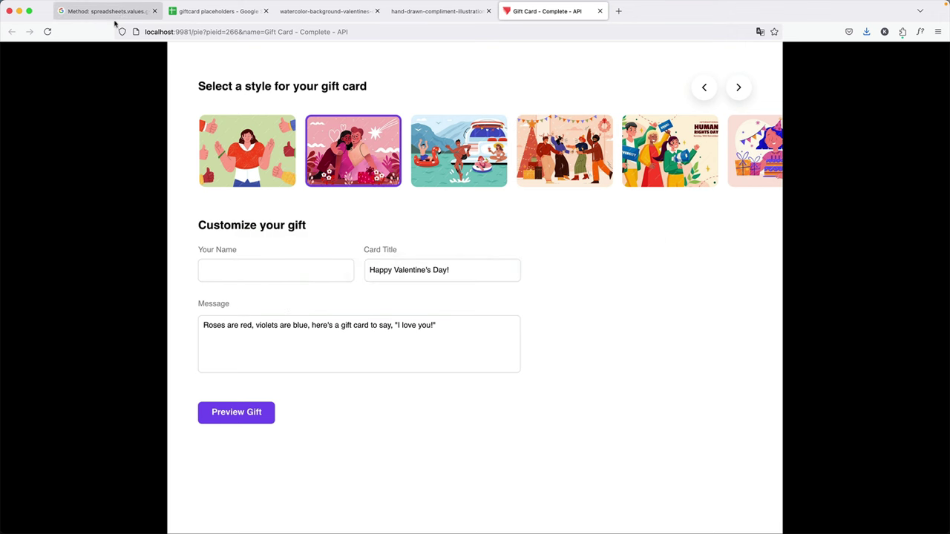
Look over the spreadsheets.values.get reference, then switch to the giftcard placeholders spreadsheet.
{"action": "left_click", "coordinate": [111, 11]}
{"action": "scroll", "coordinate": [60, 214], "scroll_direction": "up", "scroll_amount": 2}
{"action": "scroll", "coordinate": [62, 212], "scroll_direction": "up", "scroll_amount": 1}
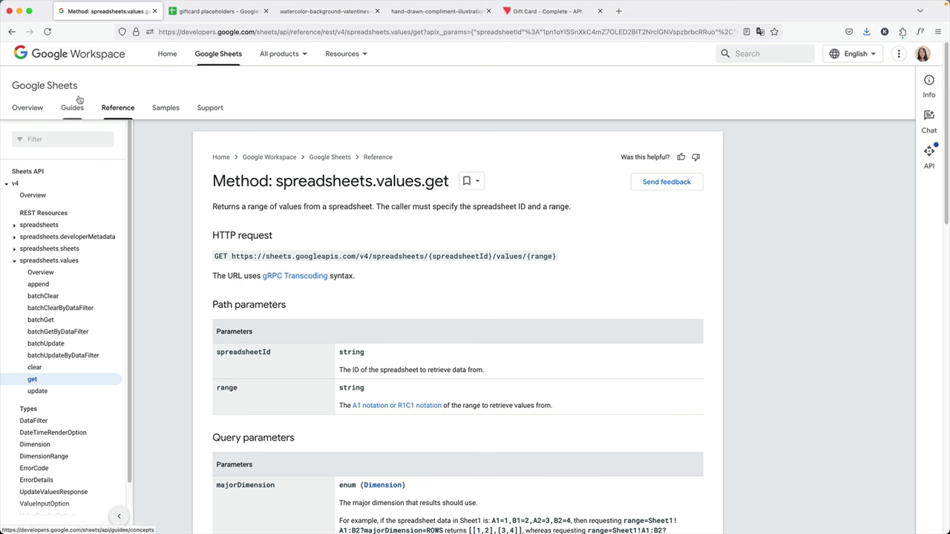
{"action": "left_click", "coordinate": [43, 196]}
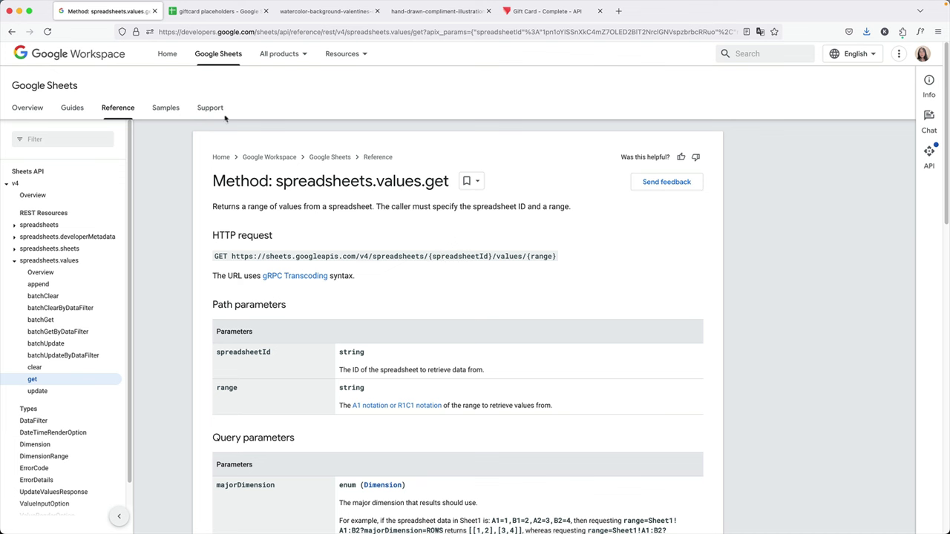
{"action": "left_click", "coordinate": [228, 14]}
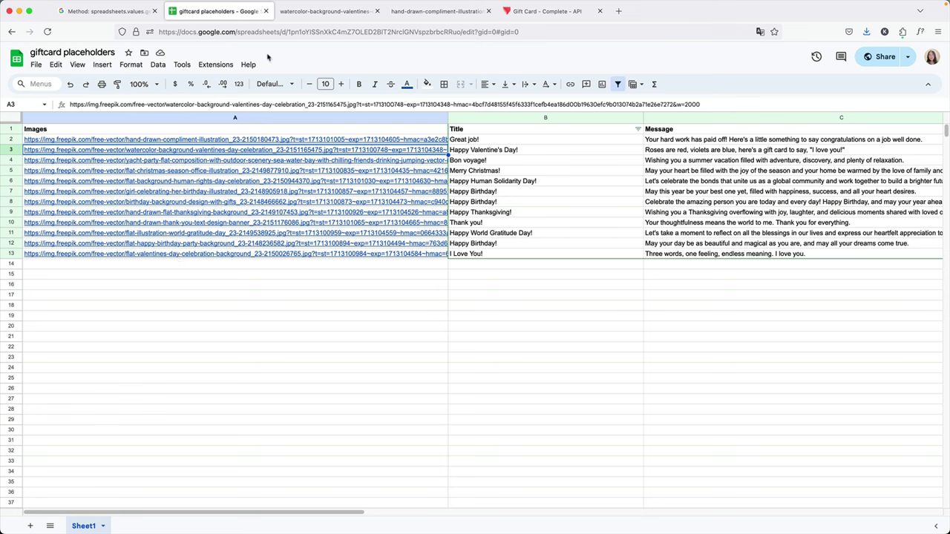
Select the spreadsheet ID between /d/ and /edit in the URL, then return to values.get.
{"action": "left_click", "coordinate": [208, 32]}
{"action": "left_click", "coordinate": [277, 31]}
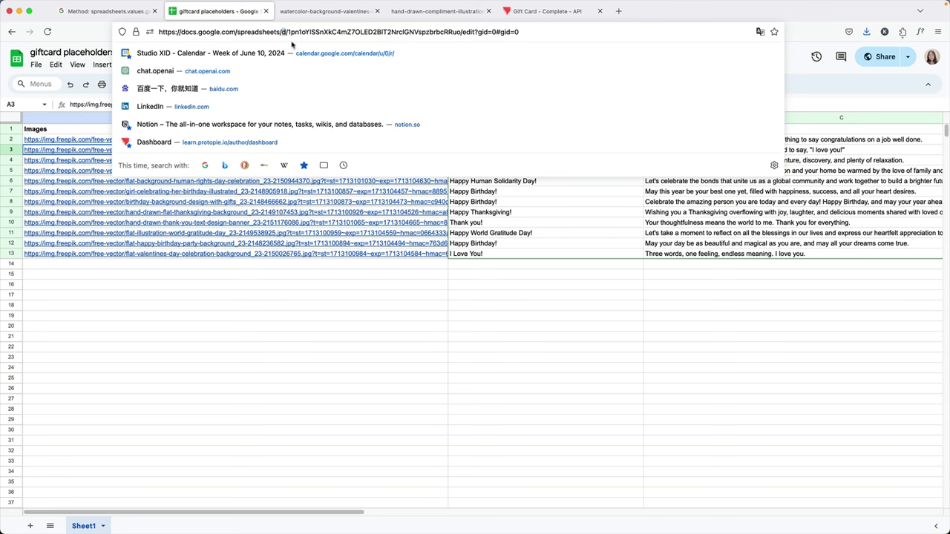
{"action": "left_click", "coordinate": [290, 32]}
{"action": "left_click_drag", "start_coordinate": [289, 32], "coordinate": [451, 34]}
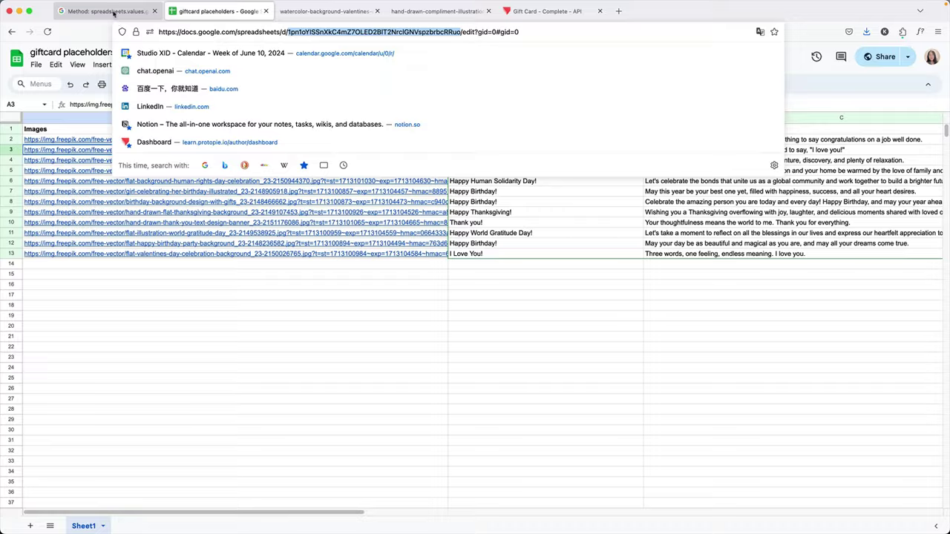
{"action": "left_click", "coordinate": [112, 13]}
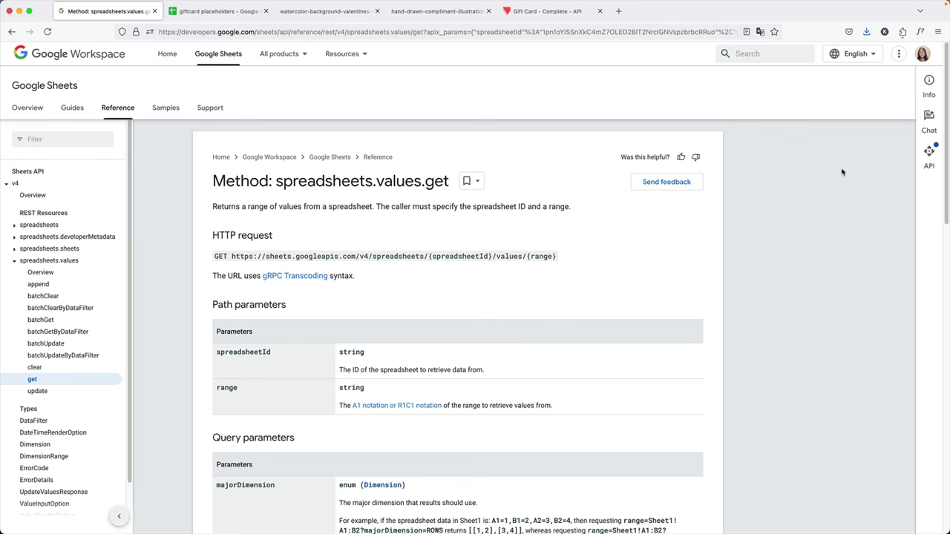
Replace the APIs Explorer spreadsheetId with the copied sheet ID, keeping range Sheet1.
{"action": "left_click", "coordinate": [928, 153]}
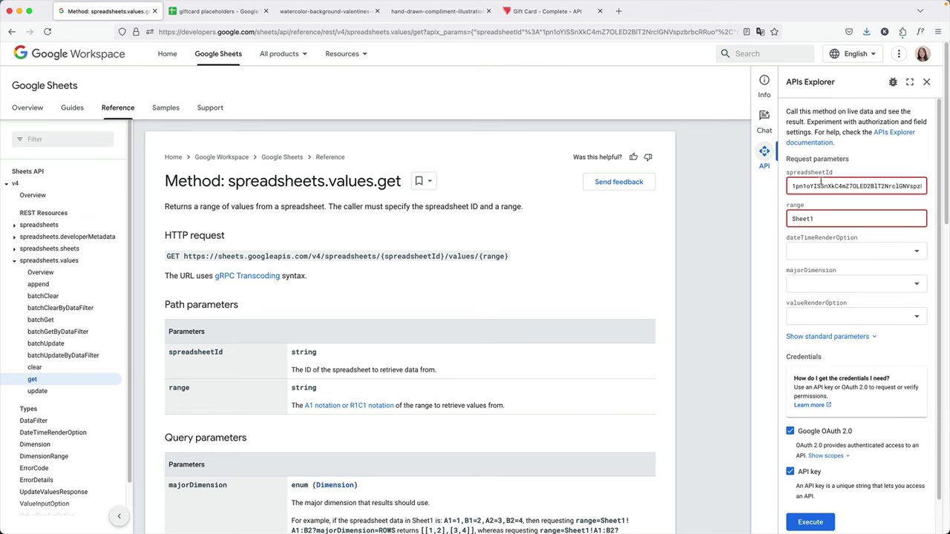
{"action": "left_click", "coordinate": [833, 189]}
{"action": "key", "text": "ctrl+a"}
{"action": "key", "text": "BackSpace"}
{"action": "left_click", "coordinate": [823, 201]}
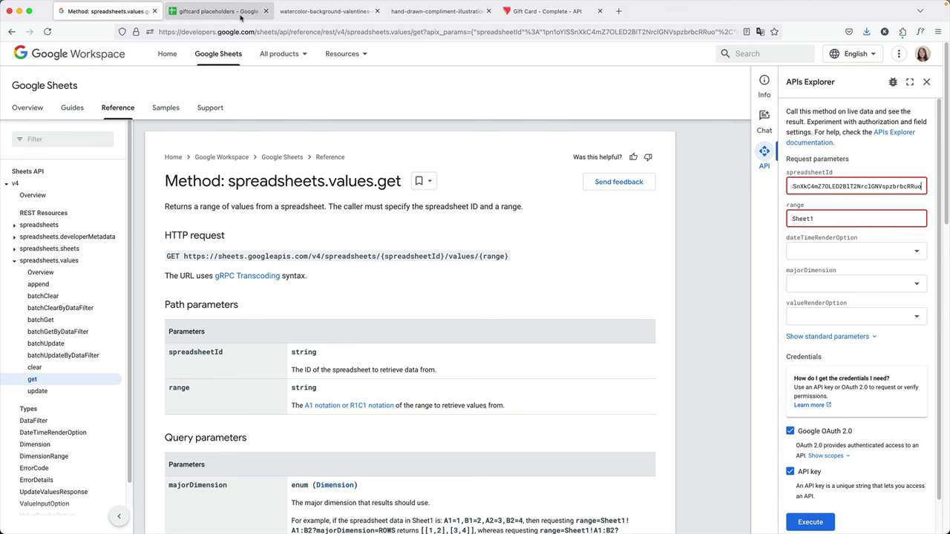
Select A1:C13 of the giftcard placeholders sheet to review its Images, Title and Message data.
{"action": "left_click", "coordinate": [223, 12]}
{"action": "left_click_drag", "start_coordinate": [49, 133], "coordinate": [826, 256]}
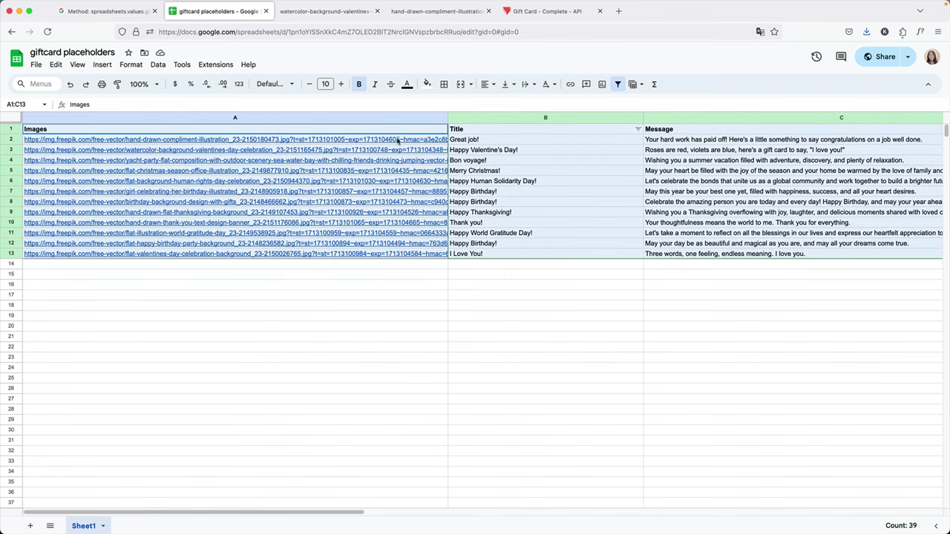
{"action": "left_click", "coordinate": [490, 369]}
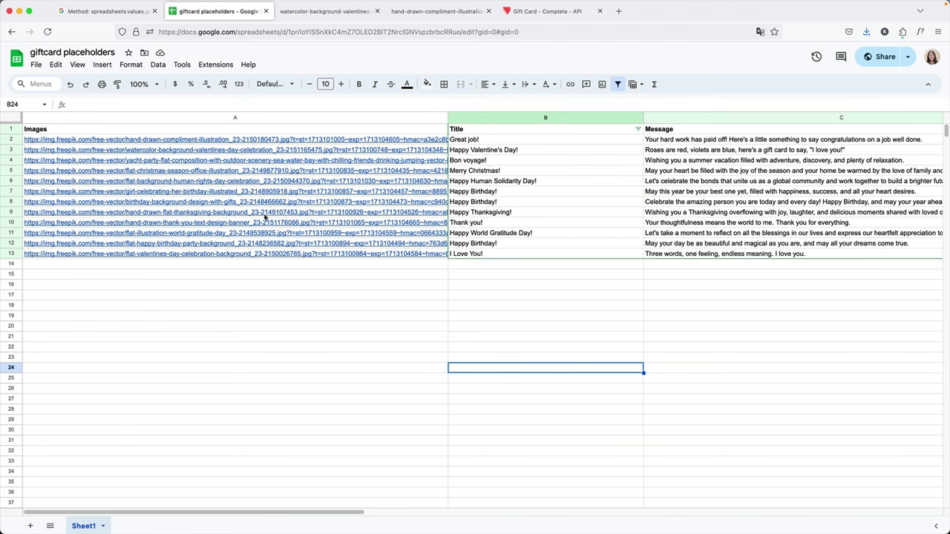
{"action": "left_click", "coordinate": [108, 12]}
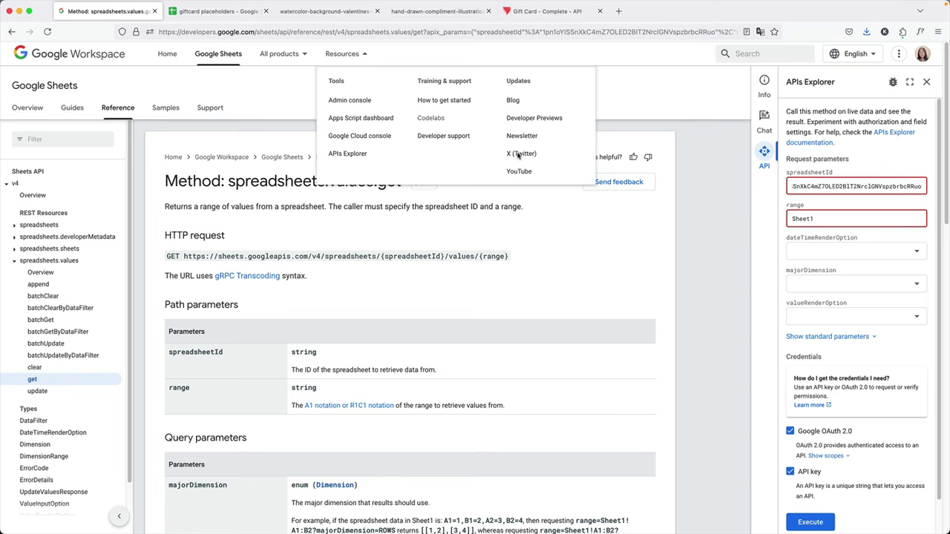
{"action": "left_click", "coordinate": [834, 222]}
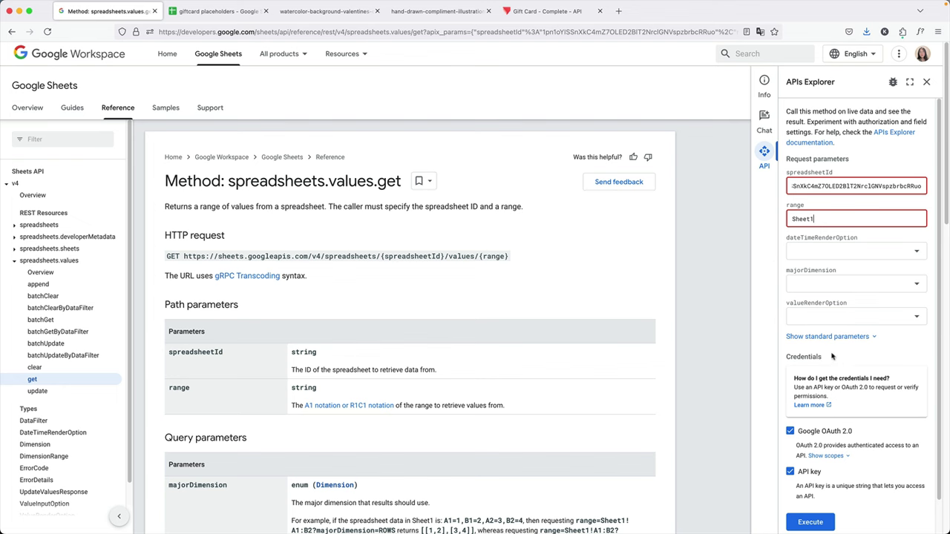
{"action": "scroll", "coordinate": [524, 340], "scroll_direction": "down", "scroll_amount": 4}
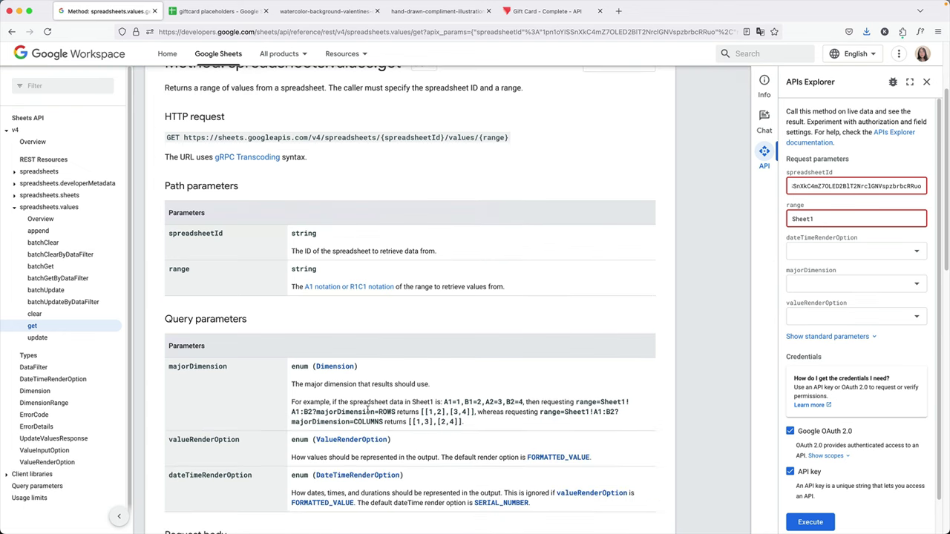
{"action": "scroll", "coordinate": [256, 363], "scroll_direction": "down", "scroll_amount": 3}
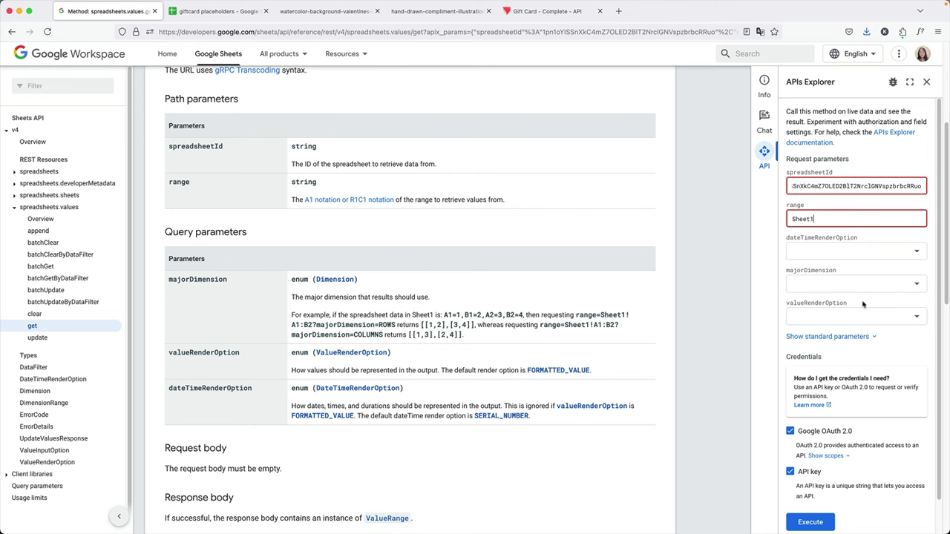
{"action": "scroll", "coordinate": [864, 288], "scroll_direction": "up", "scroll_amount": 1}
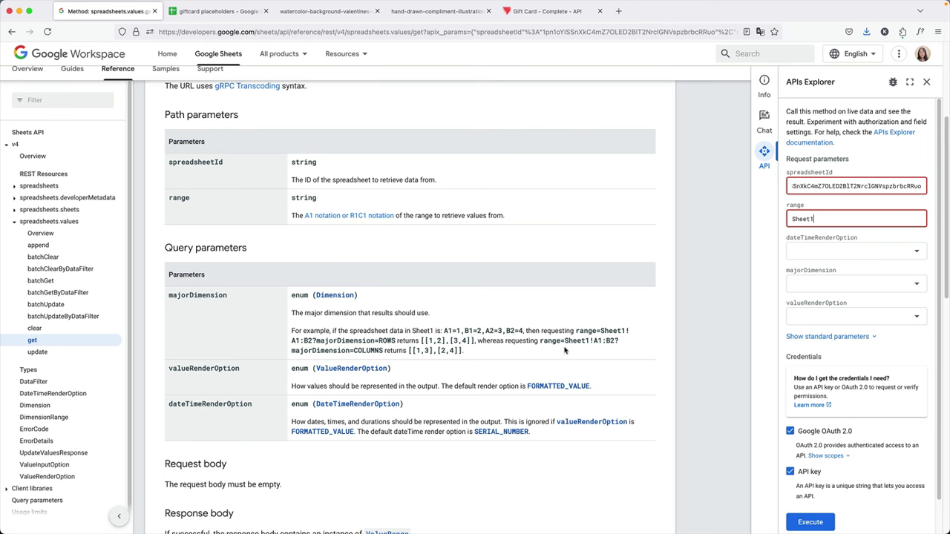
Execute the values.get request and sign in with the Google account to grant access.
{"action": "scroll", "coordinate": [568, 346], "scroll_direction": "up", "scroll_amount": 2}
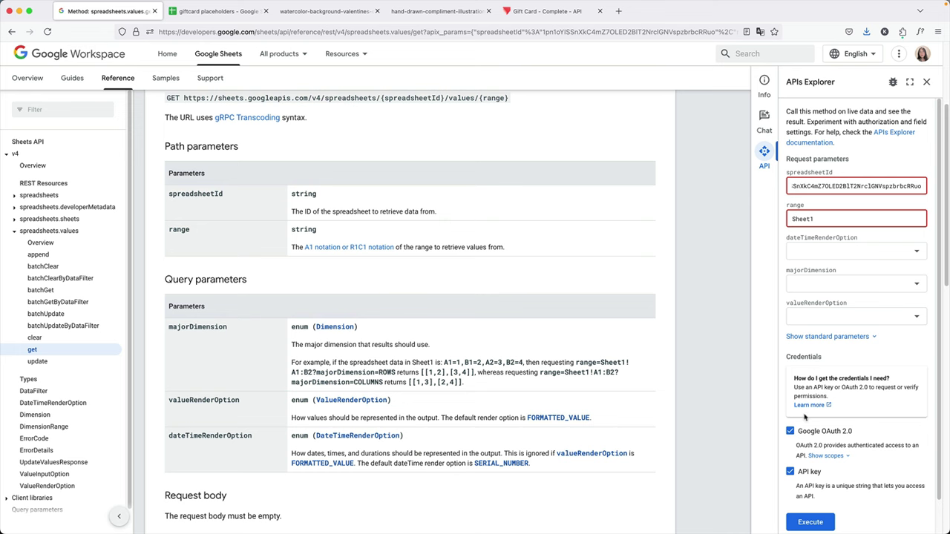
{"action": "left_click", "coordinate": [838, 523]}
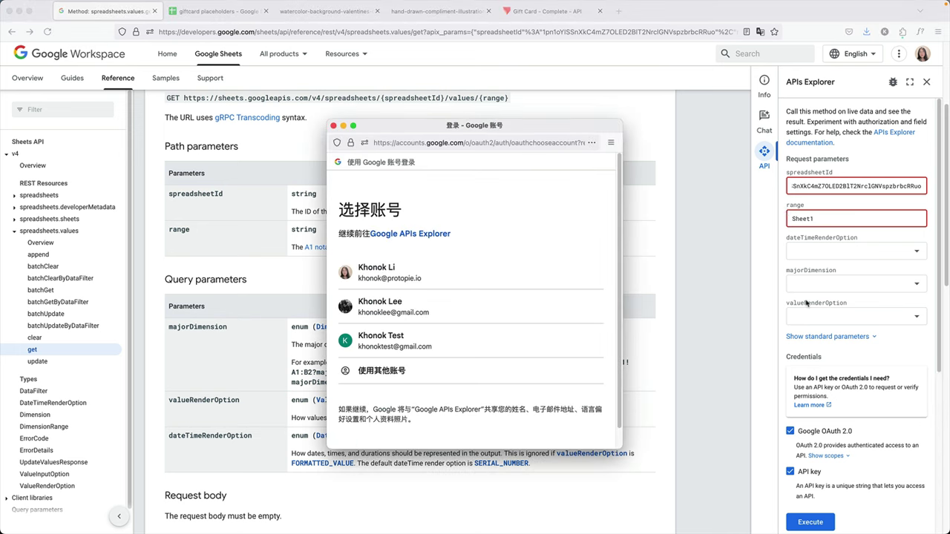
{"action": "left_click", "coordinate": [492, 279]}
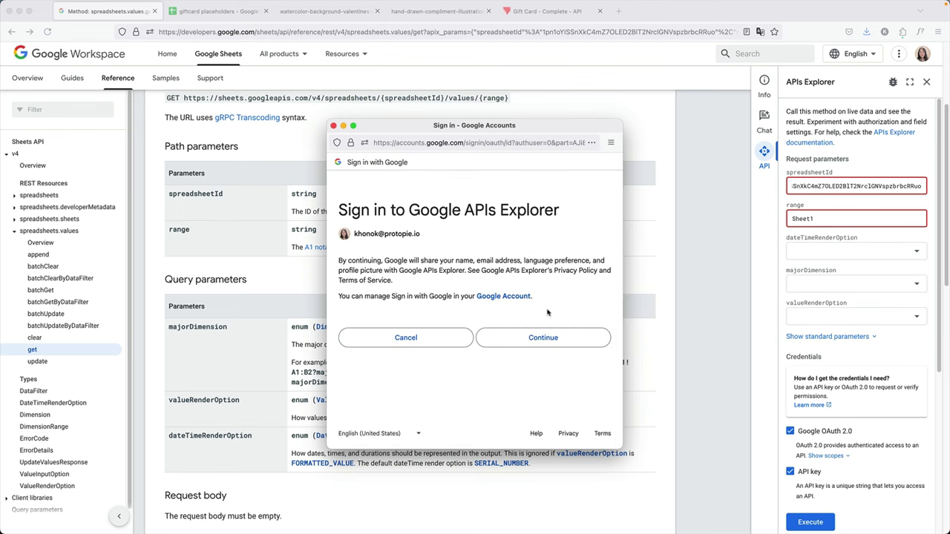
{"action": "left_click", "coordinate": [540, 338]}
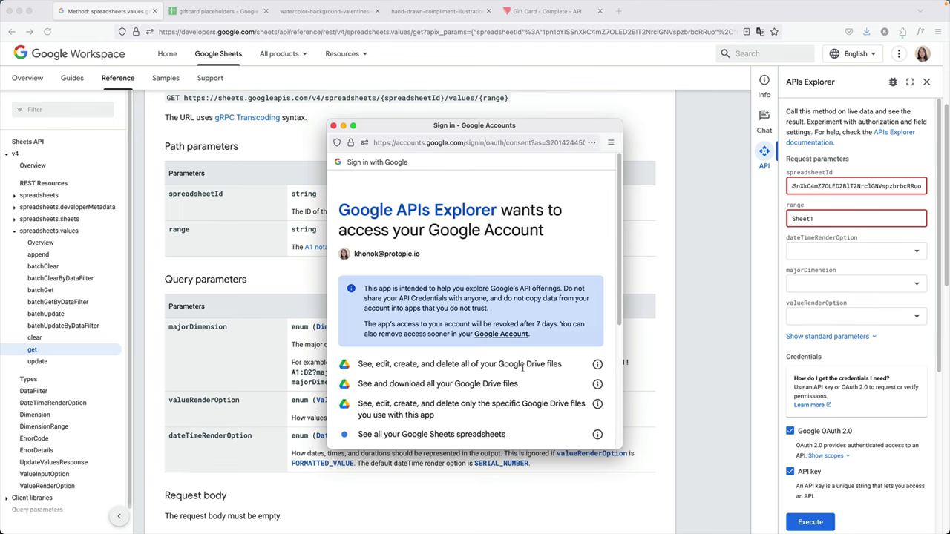
{"action": "scroll", "coordinate": [521, 369], "scroll_direction": "down", "scroll_amount": 5}
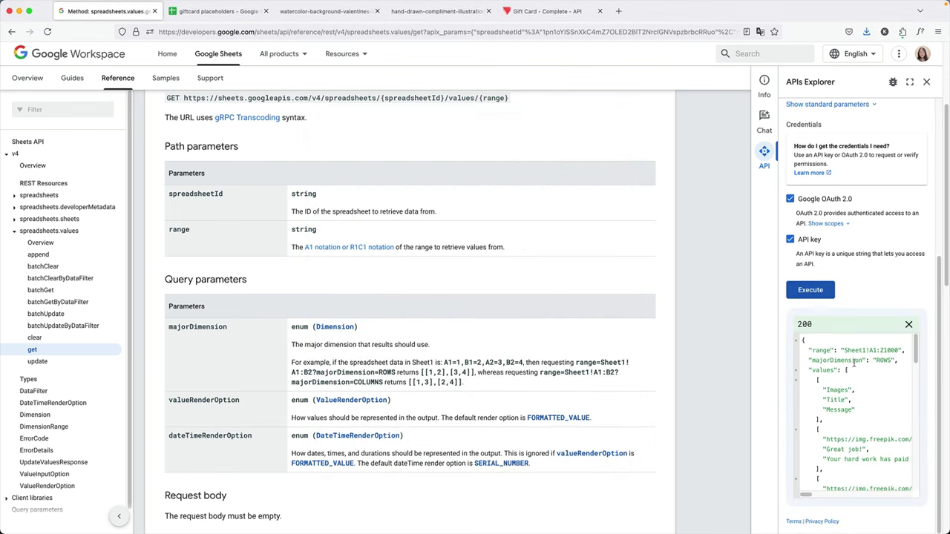
Scroll through the 200 JSON response listing the Images, Title and Message rows.
{"action": "scroll", "coordinate": [854, 362], "scroll_direction": "down", "scroll_amount": 2}
{"action": "scroll", "coordinate": [841, 379], "scroll_direction": "up", "scroll_amount": 4}
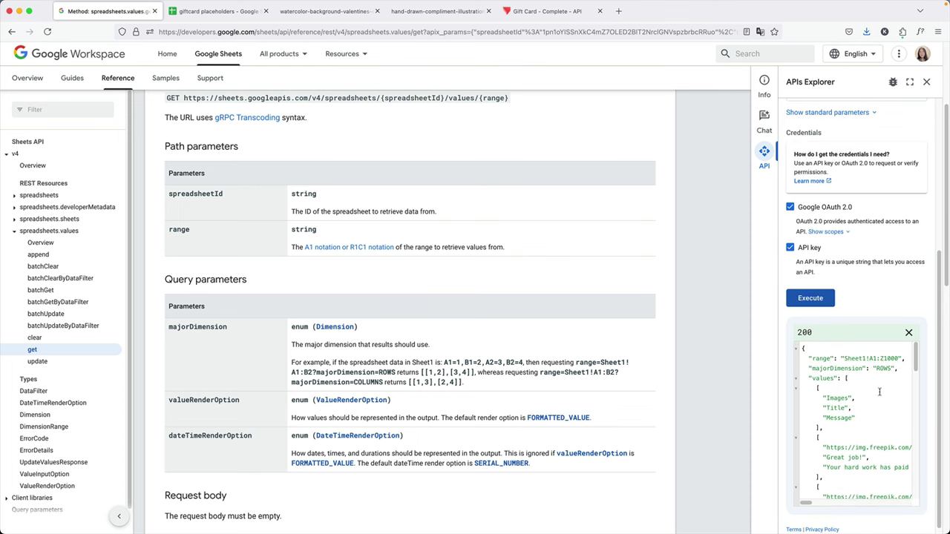
{"action": "scroll", "coordinate": [877, 403], "scroll_direction": "down", "scroll_amount": 10}
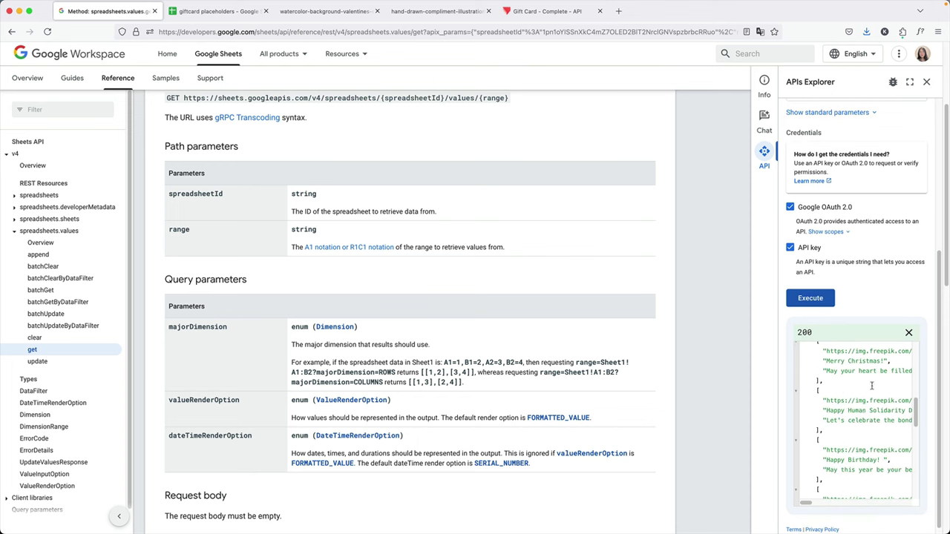
{"action": "scroll", "coordinate": [863, 409], "scroll_direction": "up", "scroll_amount": 8}
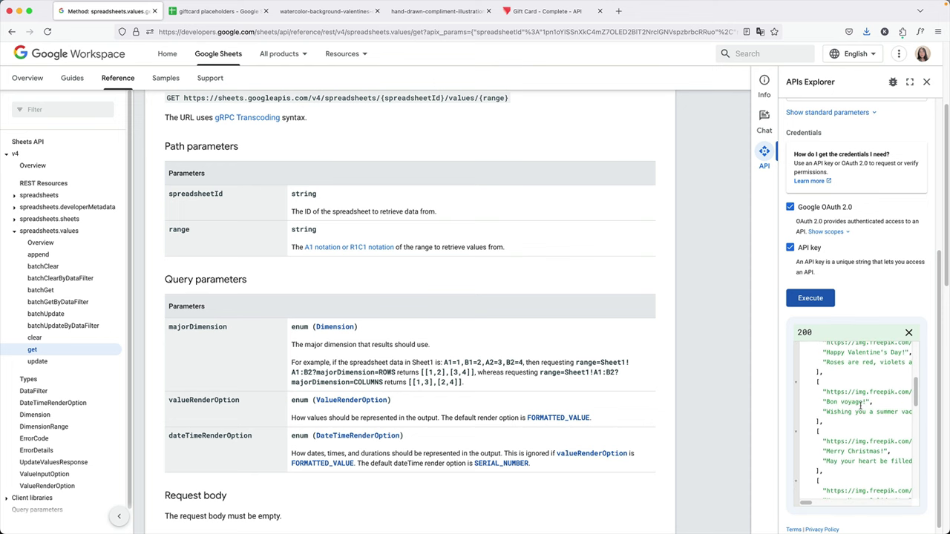
{"action": "scroll", "coordinate": [860, 404], "scroll_direction": "up", "scroll_amount": 3}
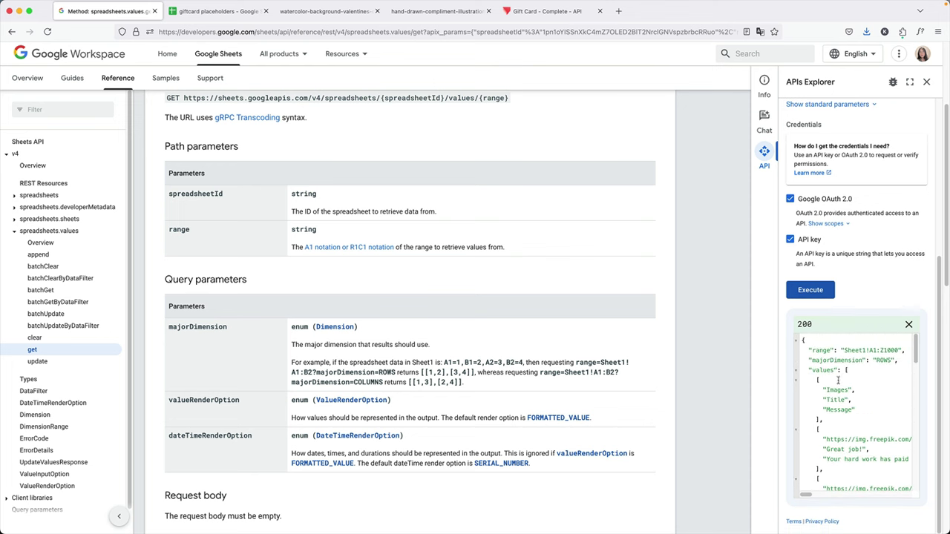
{"action": "scroll", "coordinate": [865, 391], "scroll_direction": "down", "scroll_amount": 2}
{"action": "scroll", "coordinate": [861, 412], "scroll_direction": "down", "scroll_amount": 2}
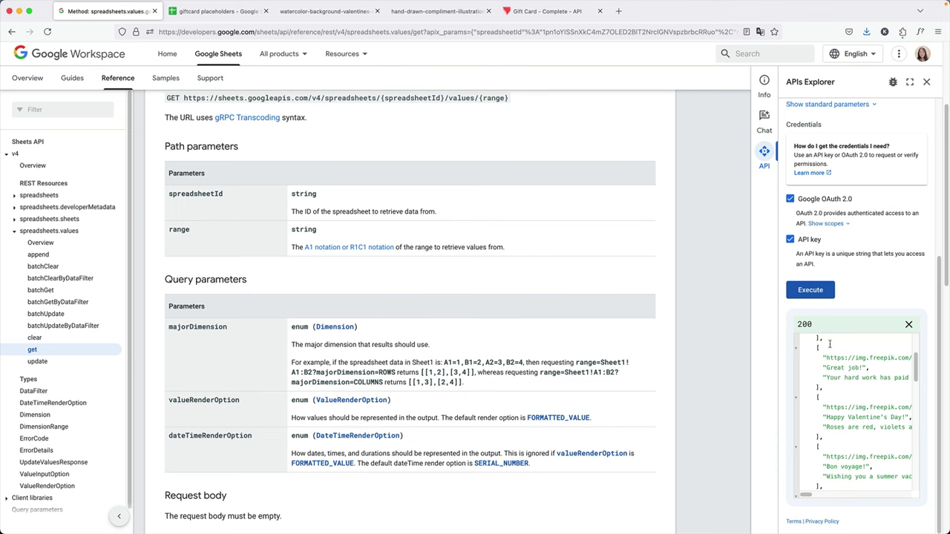
Compare the response against the spreadsheet, then switch over to ProtoPie Connect.
{"action": "left_click", "coordinate": [172, 12]}
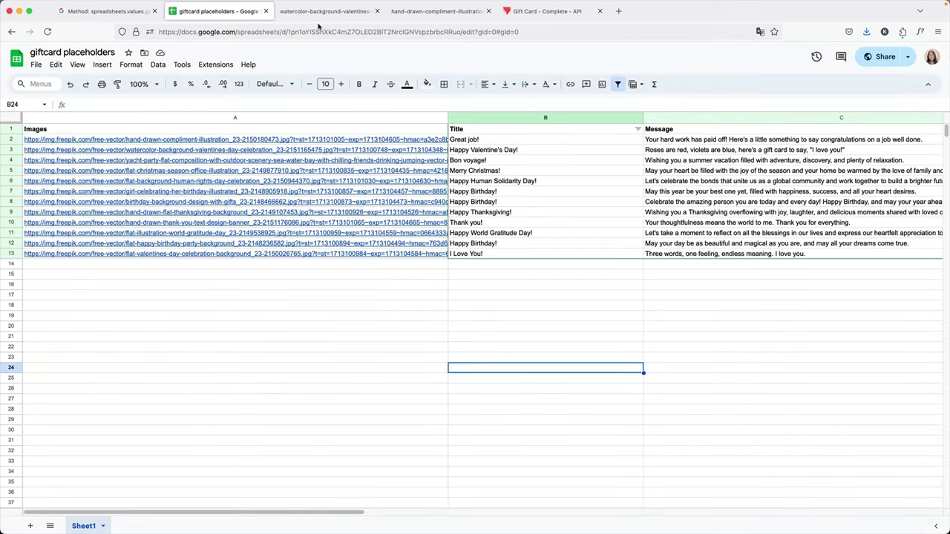
{"action": "left_click", "coordinate": [110, 13]}
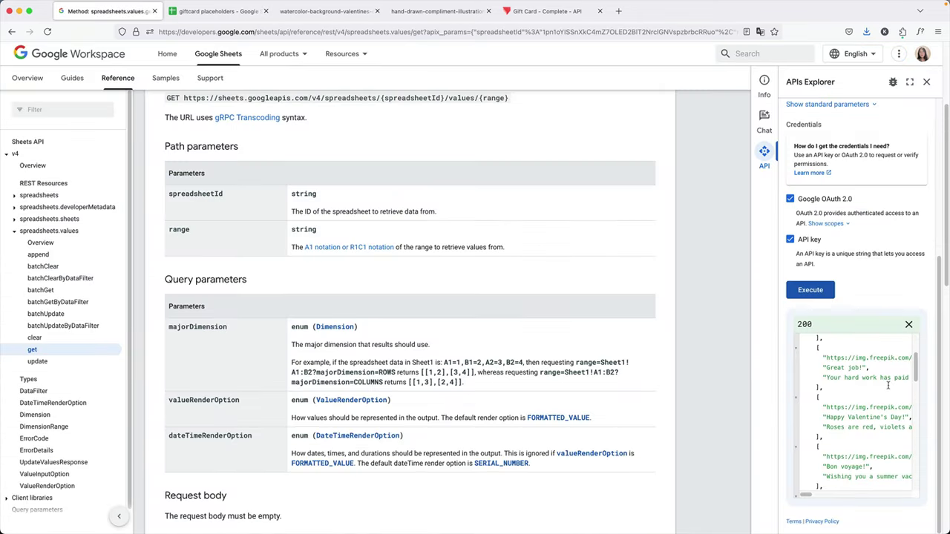
{"action": "scroll", "coordinate": [877, 397], "scroll_direction": "up", "scroll_amount": 2}
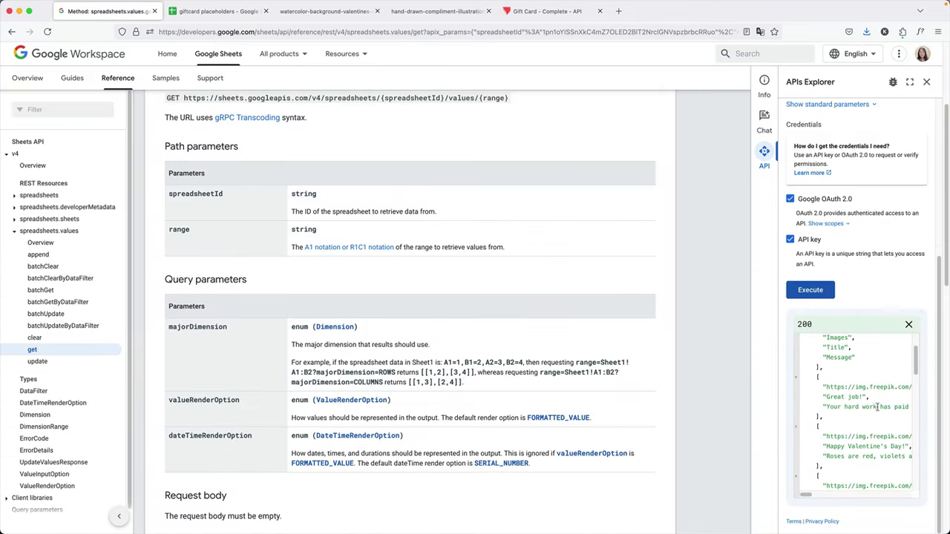
{"action": "mouse_move", "coordinate": [808, 497]}
{"action": "left_mouse_down"}
{"action": "mouse_move", "coordinate": [867, 495]}
{"action": "mouse_move", "coordinate": [804, 496]}
{"action": "left_mouse_up"}
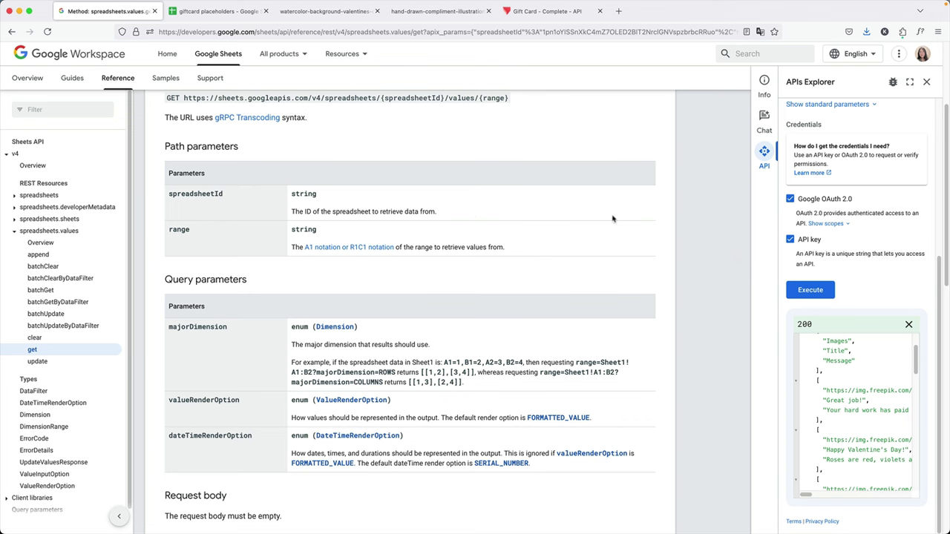
{"action": "scroll", "coordinate": [483, 217], "scroll_direction": "up", "scroll_amount": 1}
{"action": "scroll", "coordinate": [444, 215], "scroll_direction": "up", "scroll_amount": 1}
{"action": "key", "text": "super+Tab"}
Show the API plugin's Google Sheets request settings and move the Connect window left beside the docs.
{"action": "left_click", "coordinate": [791, 70]}
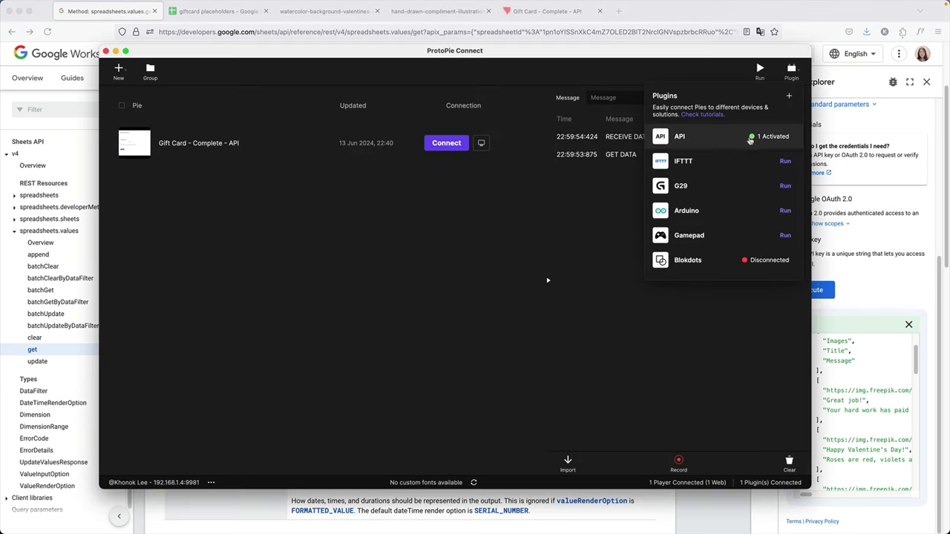
{"action": "left_click", "coordinate": [720, 141]}
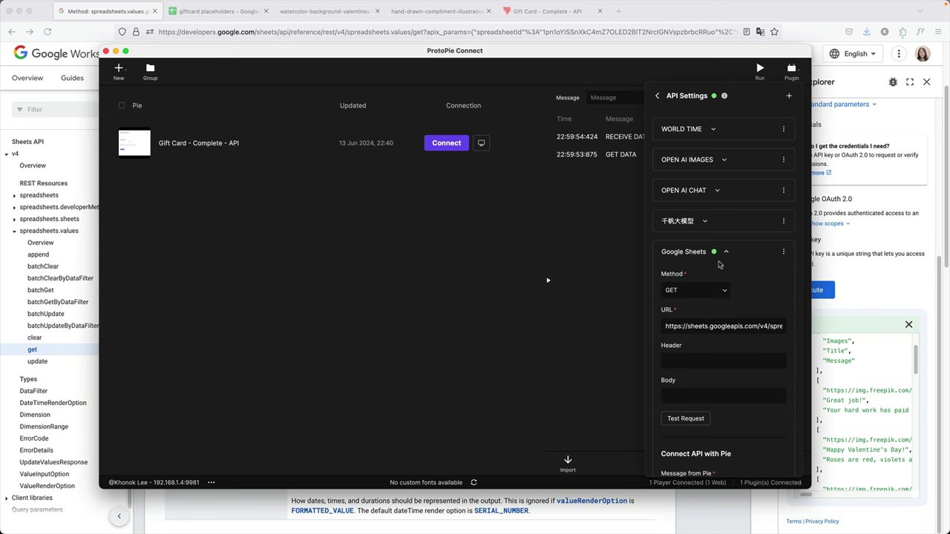
{"action": "scroll", "coordinate": [741, 262], "scroll_direction": "down", "scroll_amount": 1}
{"action": "left_click_drag", "start_coordinate": [656, 53], "coordinate": [6, 75]}
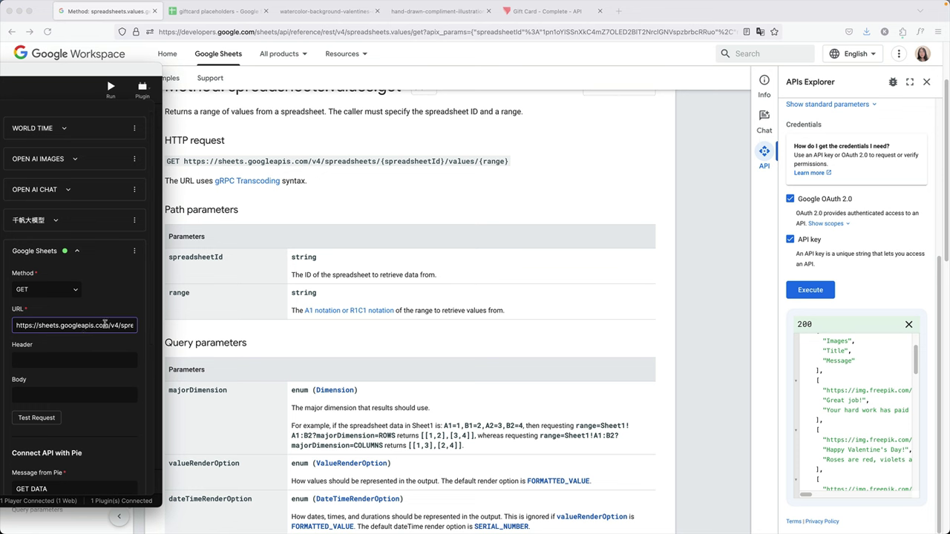
Highlight the spreadsheet ID and the Sheet1 range in the Sheets request URL, then select the whole URL.
{"action": "left_click", "coordinate": [104, 324]}
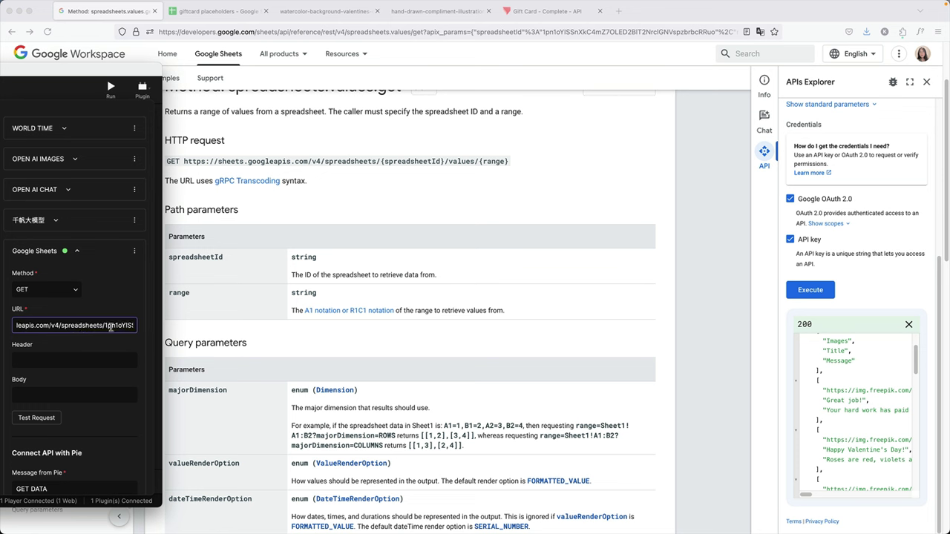
{"action": "double_click", "coordinate": [74, 325]}
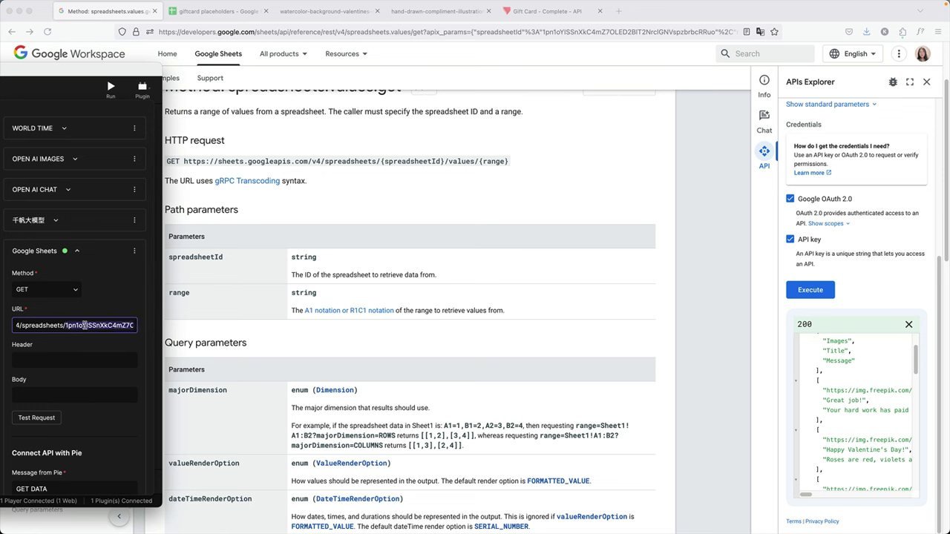
{"action": "left_click_drag", "start_coordinate": [92, 324], "coordinate": [121, 329]}
{"action": "left_click", "coordinate": [104, 325]}
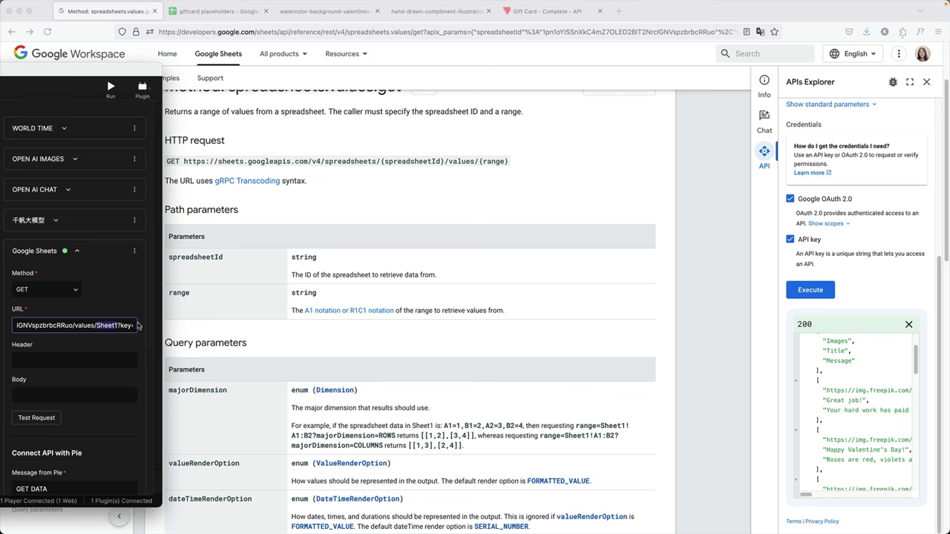
{"action": "scroll", "coordinate": [98, 325], "scroll_direction": "right", "scroll_amount": 3}
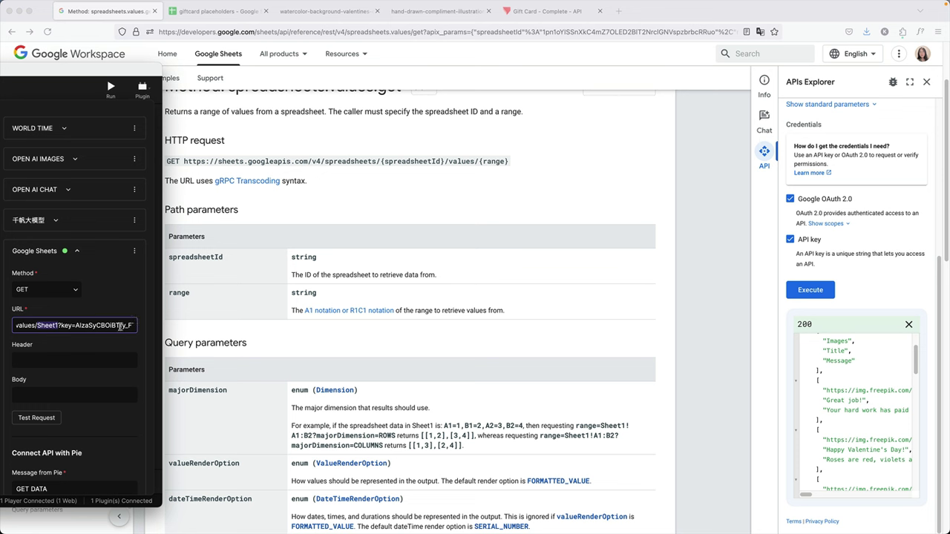
{"action": "triple_click", "coordinate": [88, 325]}
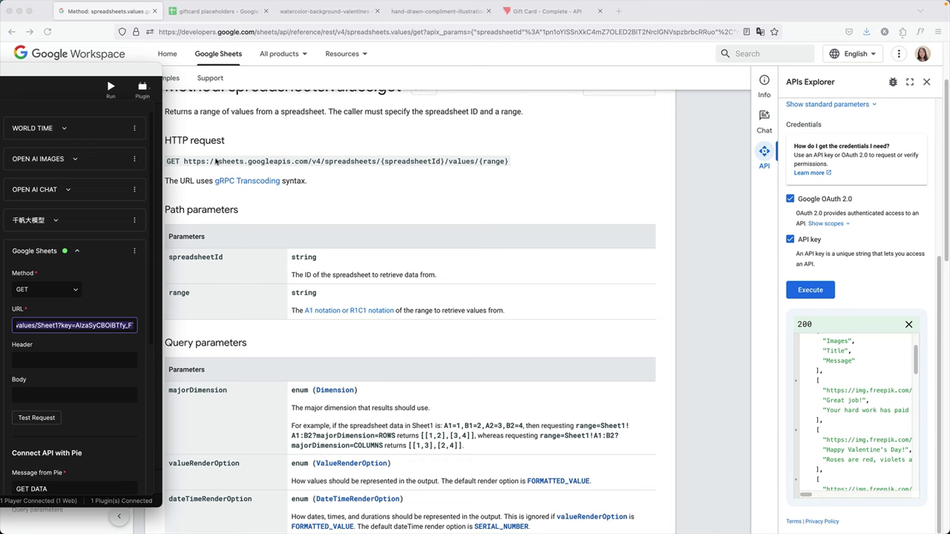
Load the copied request URL in a new tab to view Sheet1's rows as JSON, then compare.
{"action": "left_click", "coordinate": [618, 11]}
{"action": "key", "text": "super+v"}
{"action": "key", "text": "Return"}
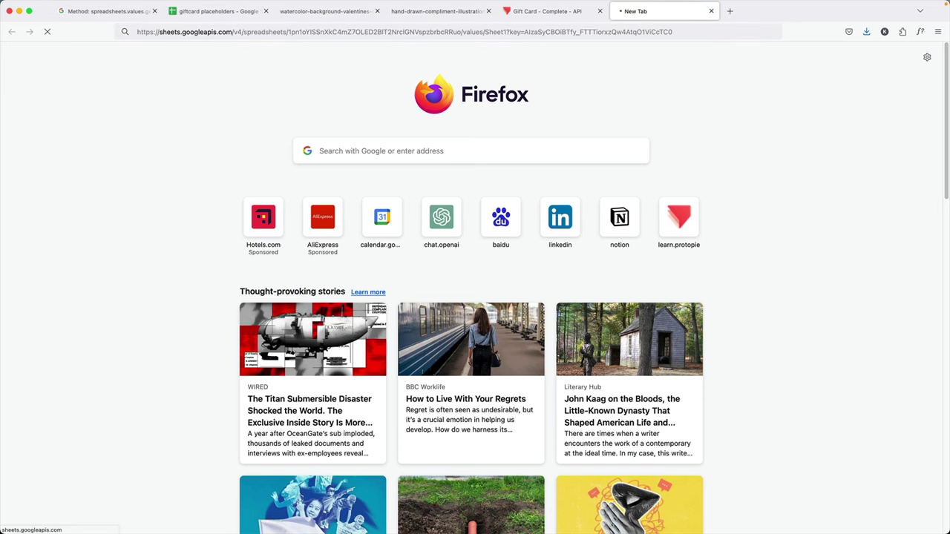
{"action": "scroll", "coordinate": [310, 125], "scroll_direction": "down", "scroll_amount": 4}
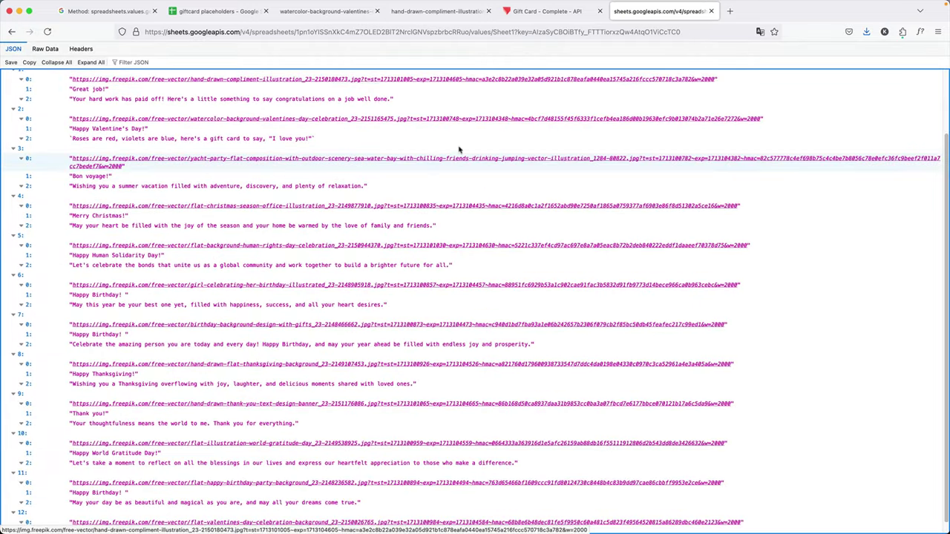
{"action": "scroll", "coordinate": [430, 407], "scroll_direction": "up", "scroll_amount": 3}
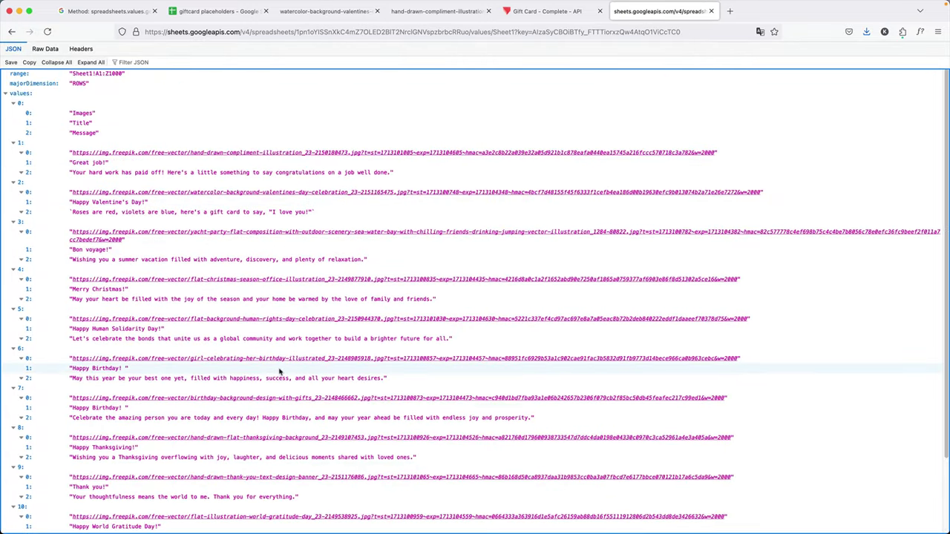
{"action": "left_click", "coordinate": [219, 14]}
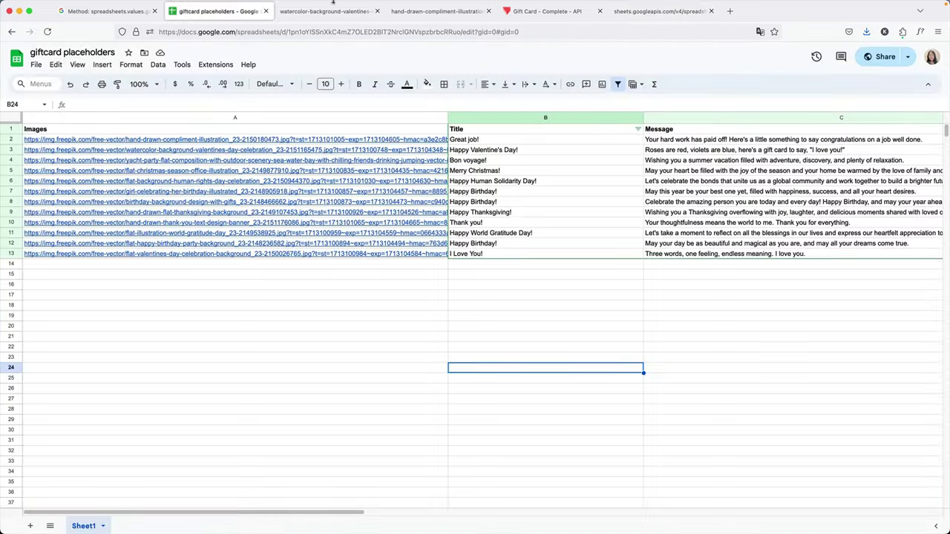
{"action": "left_click", "coordinate": [103, 11]}
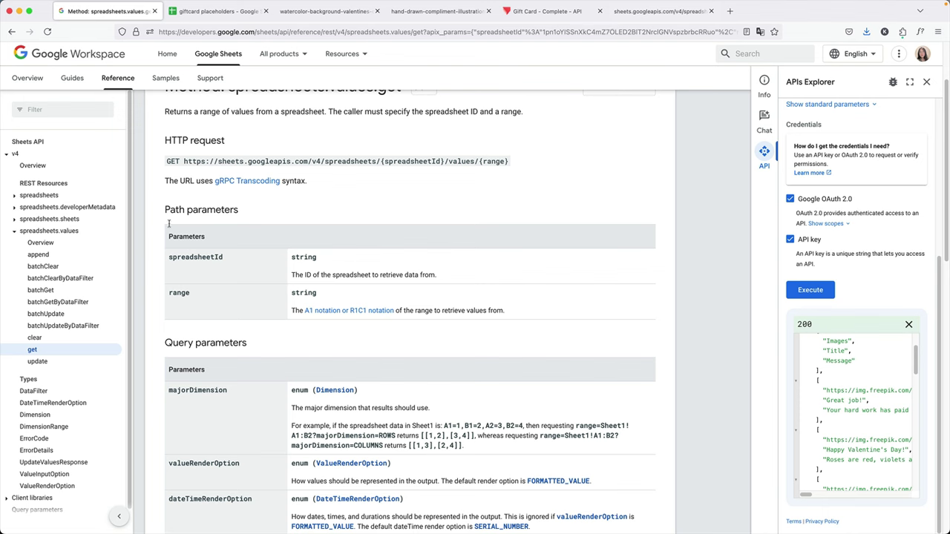
Bring ProtoPie Connect back into view and review its GET DATA and RECEIVE DATA settings.
{"action": "key", "text": "super+Tab"}
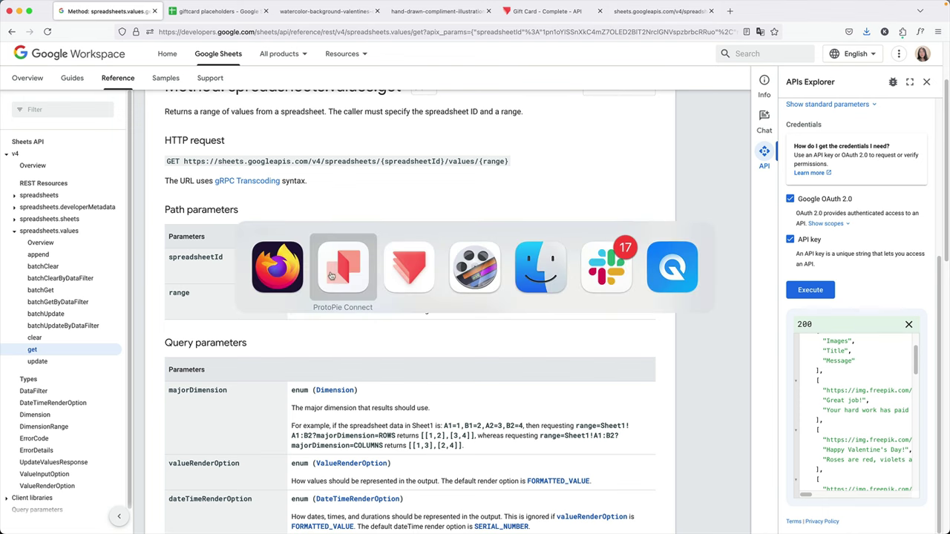
{"action": "left_click_drag", "start_coordinate": [109, 77], "coordinate": [725, 48]}
{"action": "scroll", "coordinate": [713, 408], "scroll_direction": "down", "scroll_amount": 5}
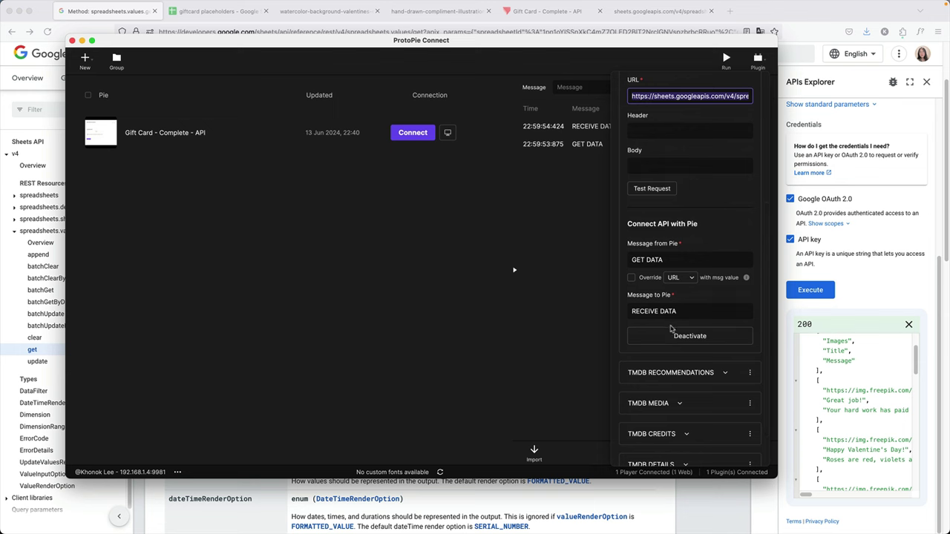
{"action": "scroll", "coordinate": [671, 327], "scroll_direction": "up", "scroll_amount": 1}
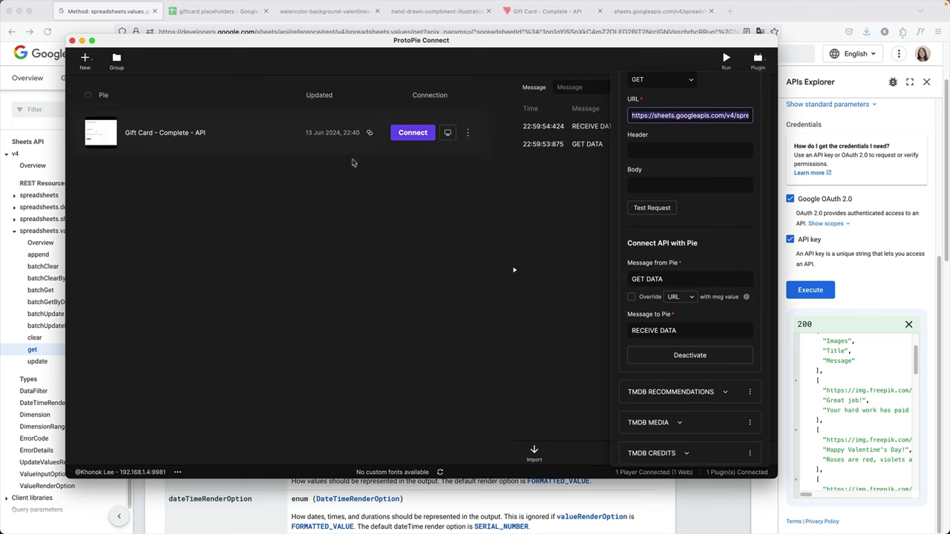
Preview the first, third, Christmas and Human Solidarity Day card styles with their sheet-driven titles and messages.
{"action": "left_click", "coordinate": [555, 14]}
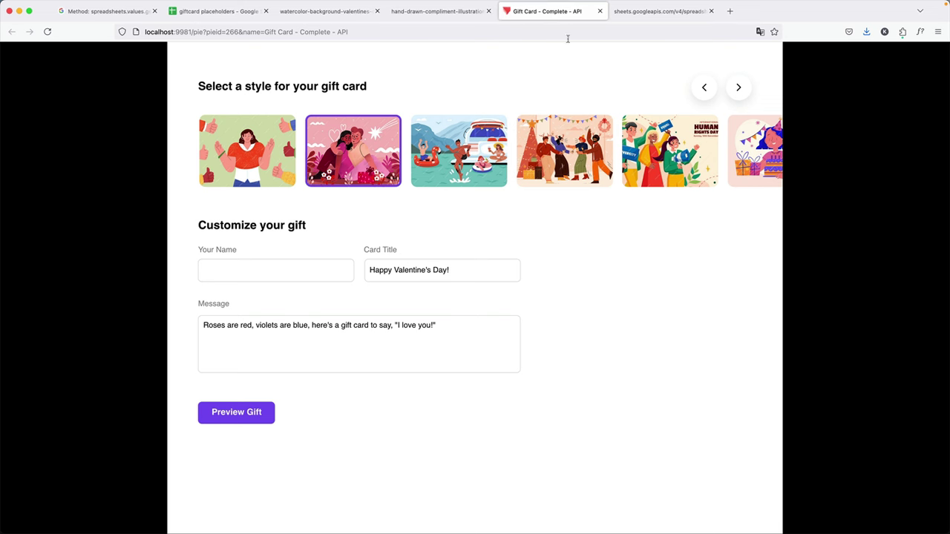
{"action": "left_click", "coordinate": [244, 156]}
{"action": "left_click", "coordinate": [458, 153]}
{"action": "left_click", "coordinate": [611, 165]}
{"action": "left_click", "coordinate": [671, 177]}
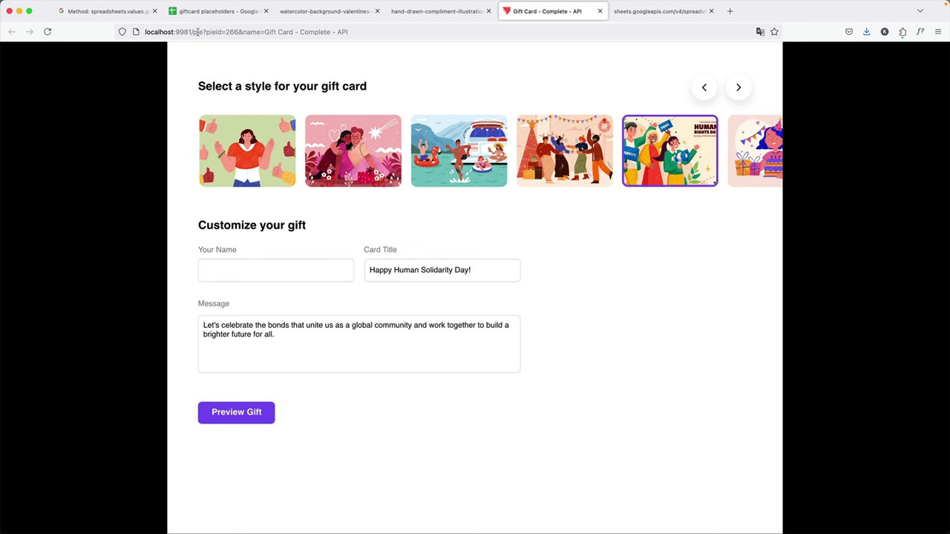
{"action": "left_click", "coordinate": [208, 13]}
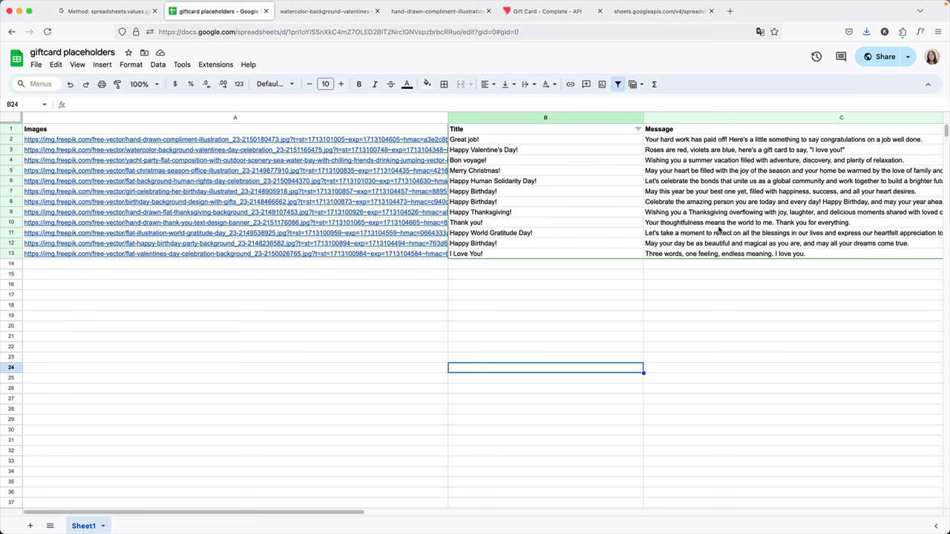
Review row 2's image URL in A2, message in C2 and title in B2.
{"action": "left_click", "coordinate": [315, 141]}
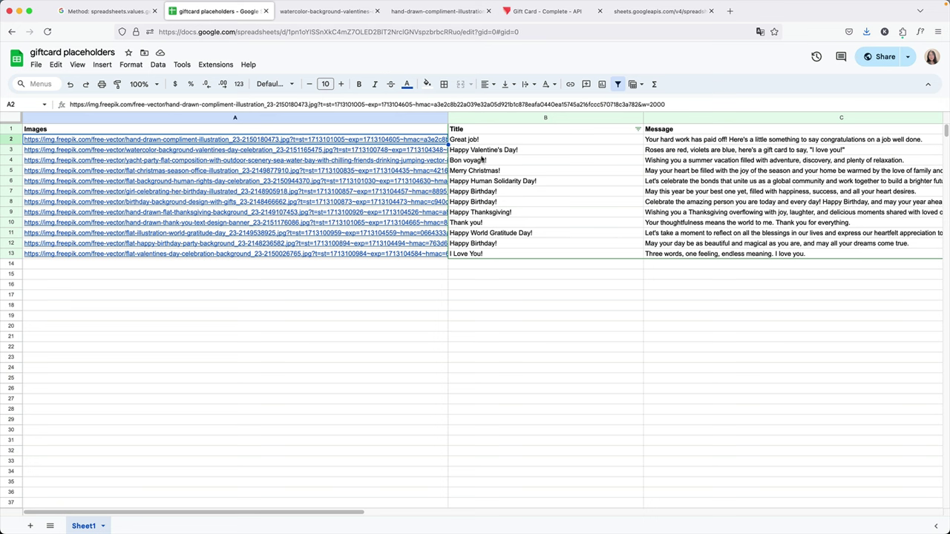
{"action": "left_click", "coordinate": [691, 141]}
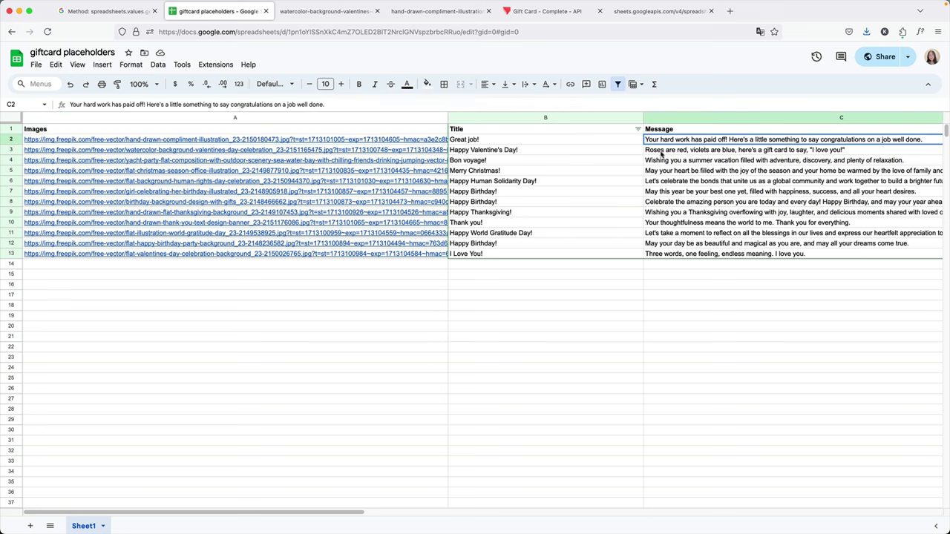
{"action": "left_click", "coordinate": [484, 142]}
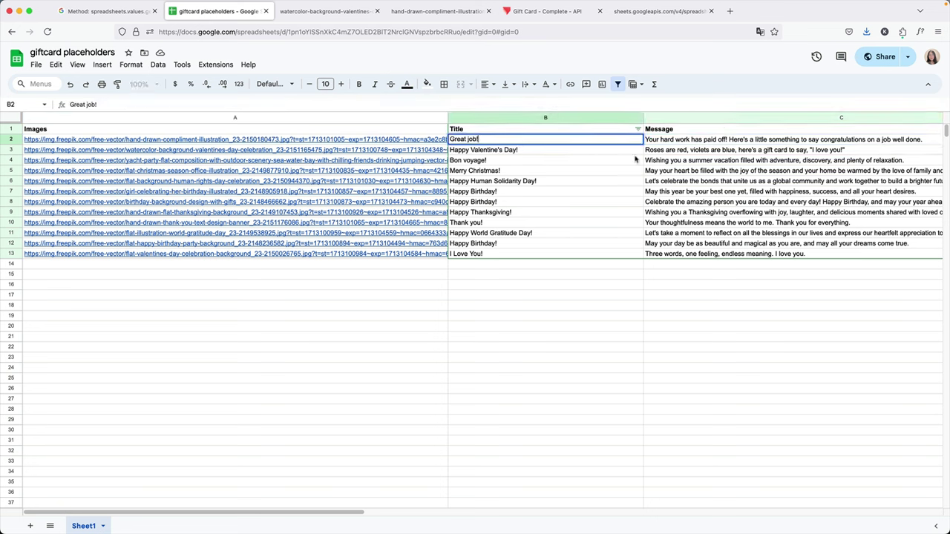
Replace B2's title 'Great job!' with 'Well done!' and return to the gift card preview.
{"action": "double_click", "coordinate": [523, 137]}
{"action": "key", "text": "super+a"}
{"action": "key", "text": "BackSpace"}
{"action": "type", "text": "Well done!"}
{"action": "left_click", "coordinate": [611, 273]}
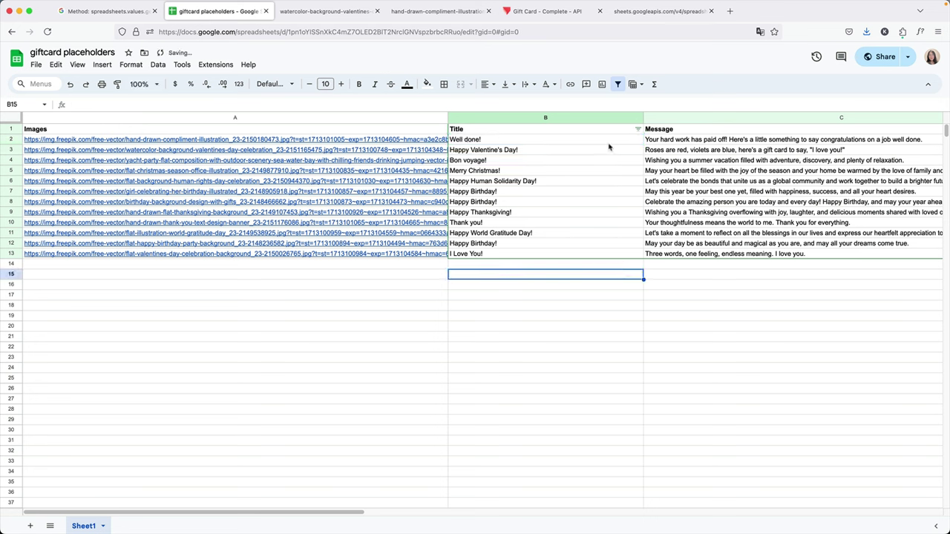
{"action": "left_click", "coordinate": [545, 11]}
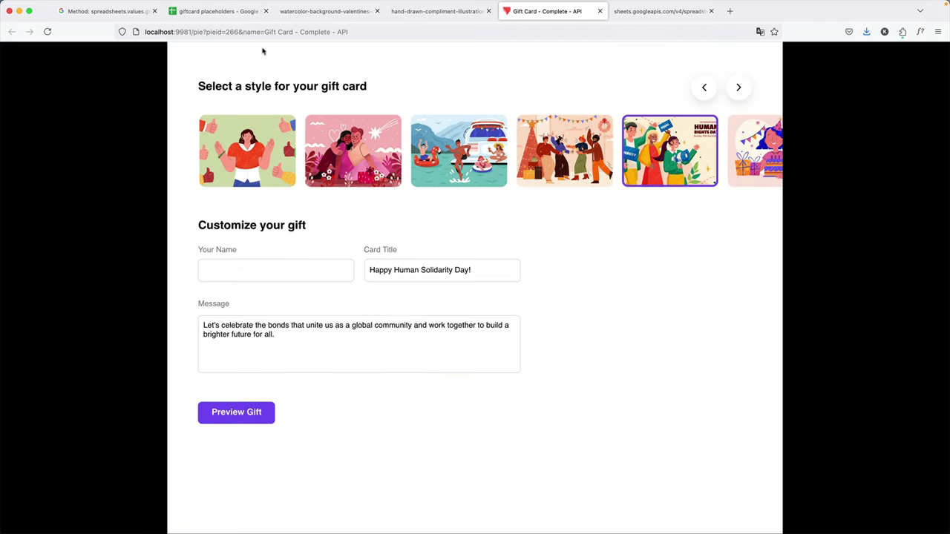
Reload the prototype, confirm the first card's title reads 'Well done!', and return to the sheet.
{"action": "left_click", "coordinate": [47, 32]}
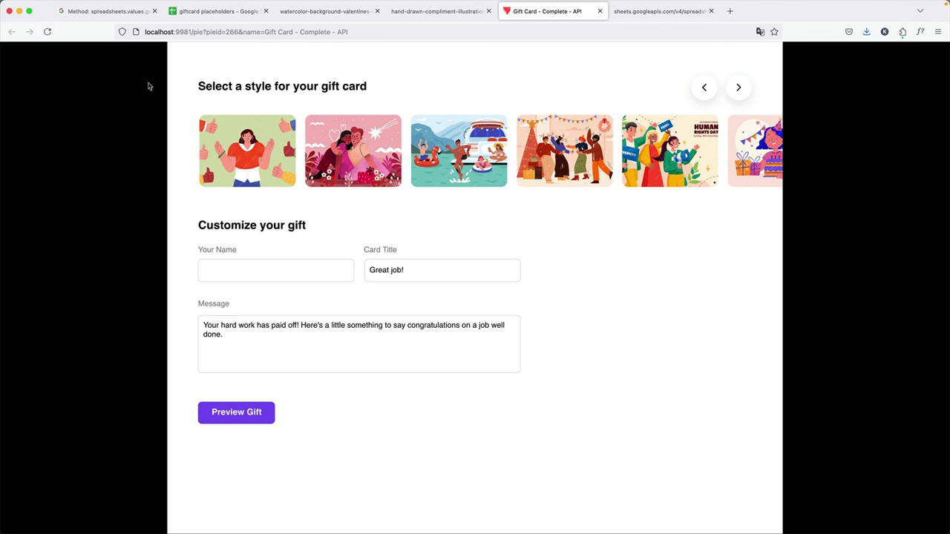
{"action": "left_click", "coordinate": [253, 149]}
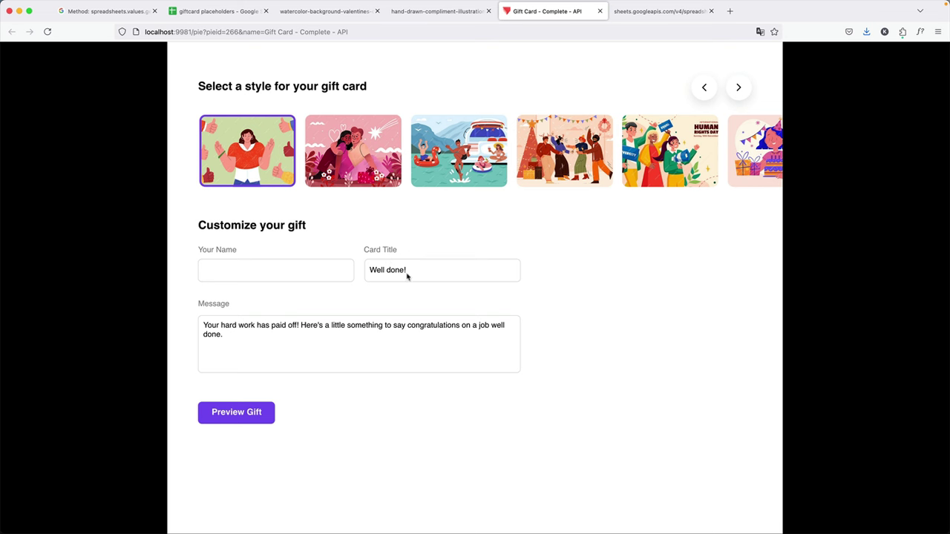
{"action": "left_click", "coordinate": [219, 11]}
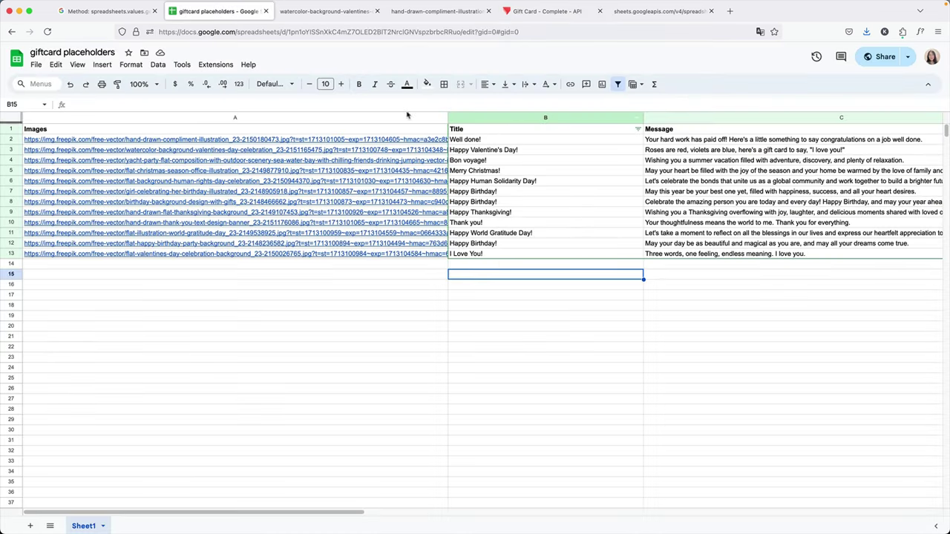